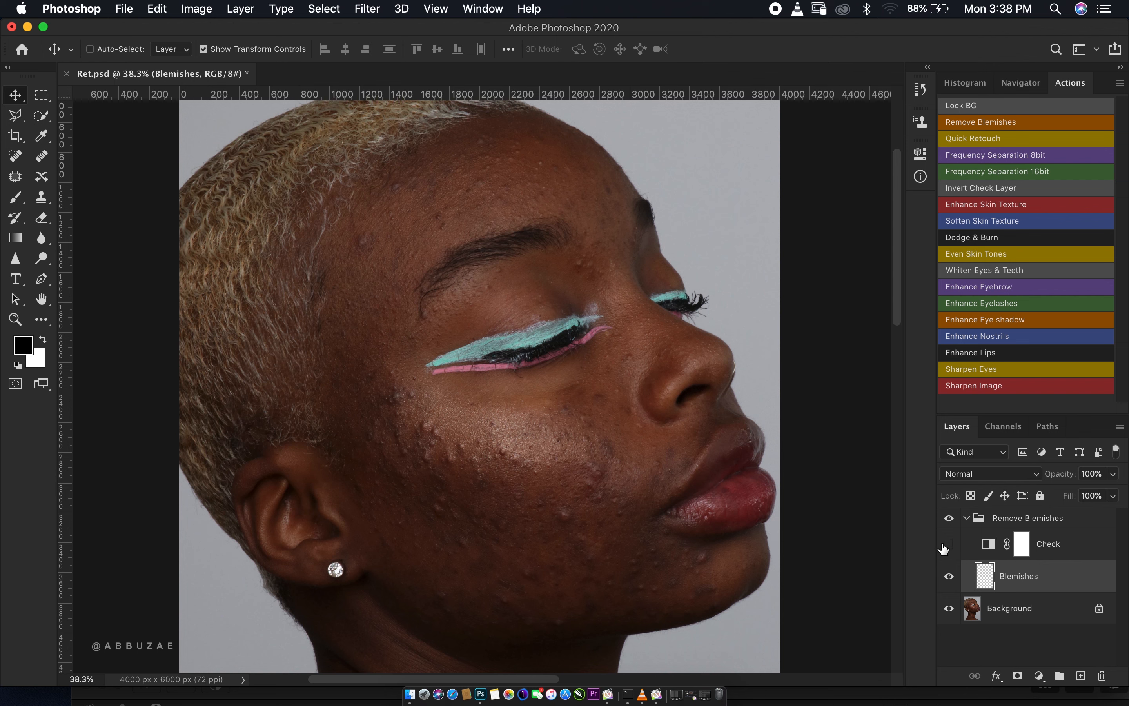
- Turn the Check layer on and off, then clone out the forehead and temple blemishes on the Blemishes layer with the Clone Stamp
click(949, 544)
click(949, 544)
click(41, 197)
key(bracketright)
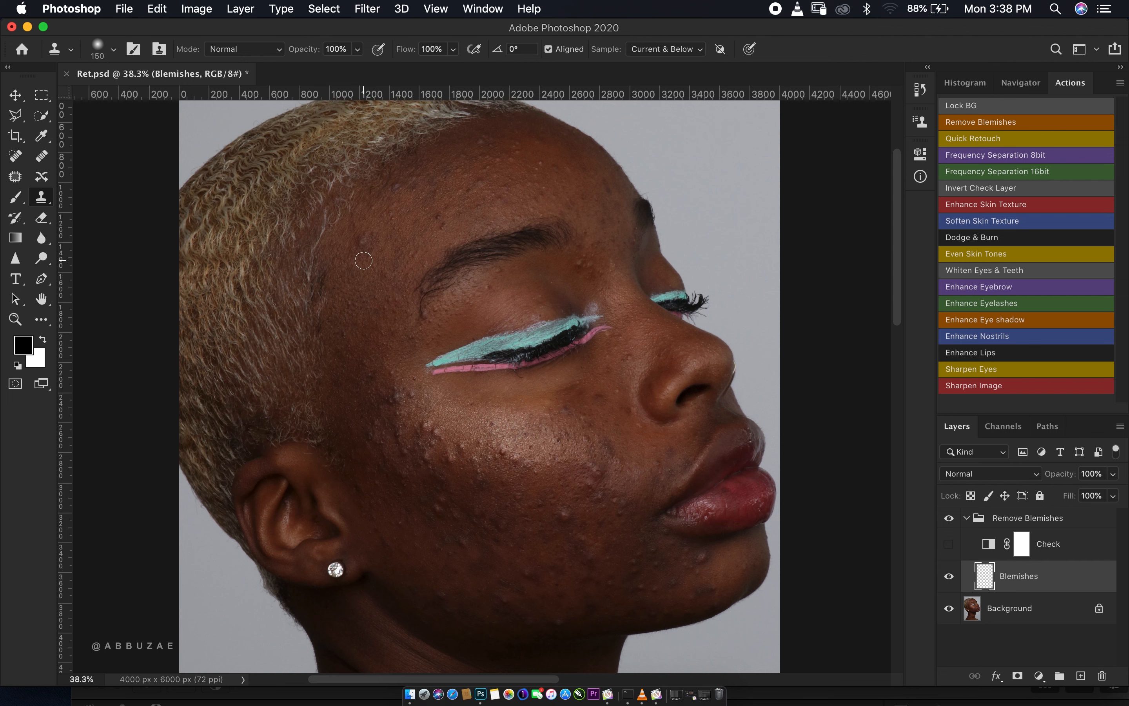
alt+click(363, 261)
click(363, 242)
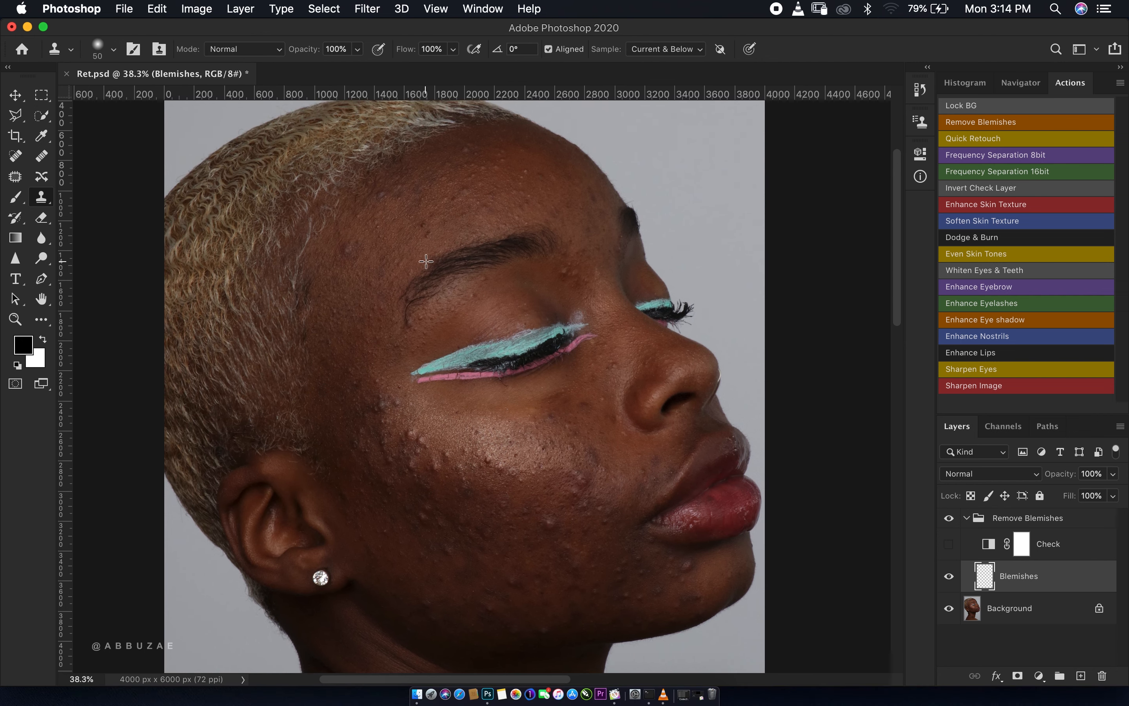
scroll(466, 304, up, 3)
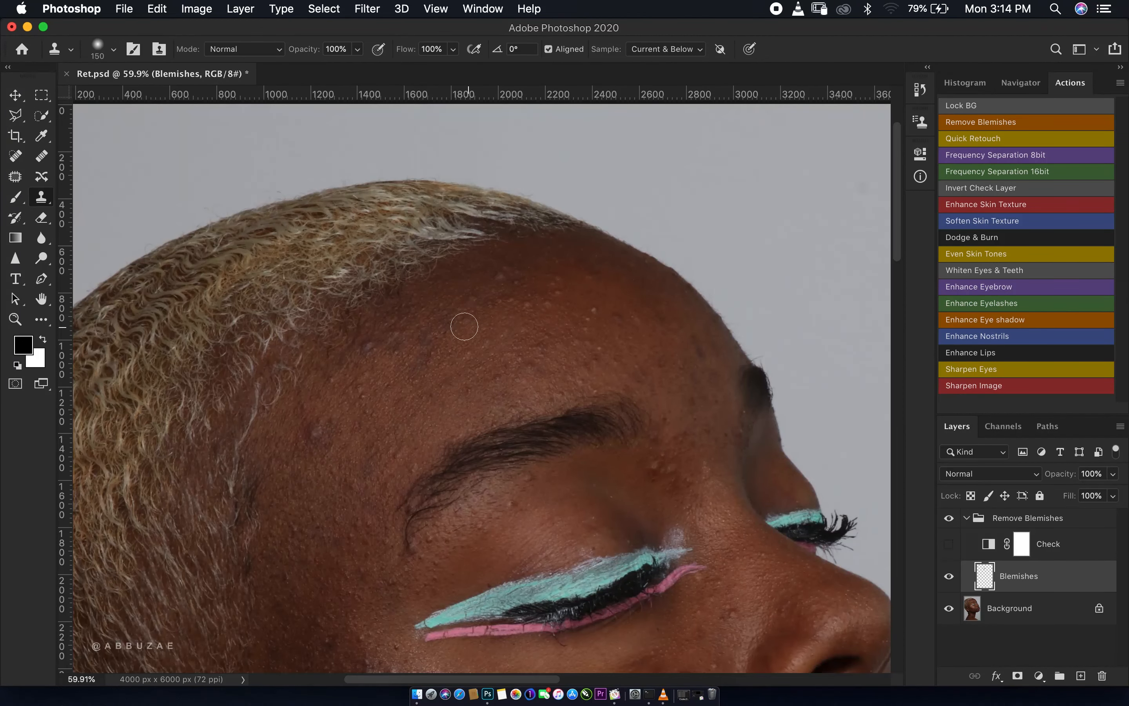
key(bracketleft)
key(bracketleft)
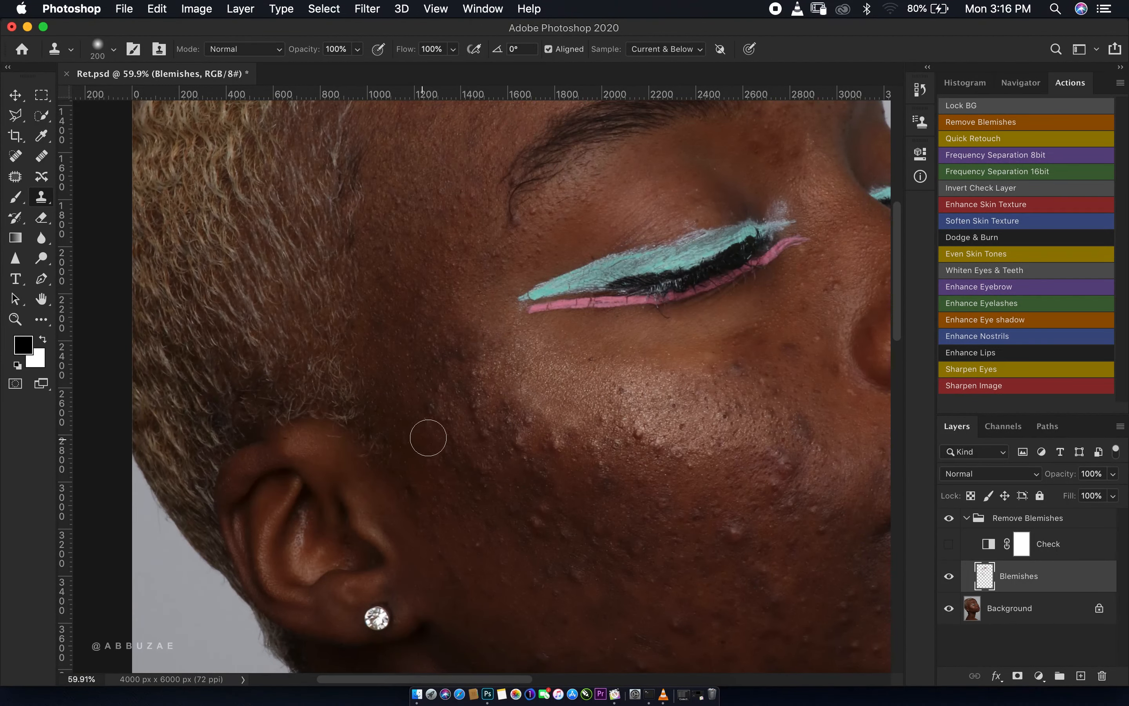
- Clone clean skin over the bumps on the cheek below the eye makeup with a 175 px Clone Stamp
key(bracketleft)
alt+click(512, 476)
click(531, 420)
click(556, 438)
click(638, 434)
click(675, 455)
alt+click(623, 497)
click(604, 459)
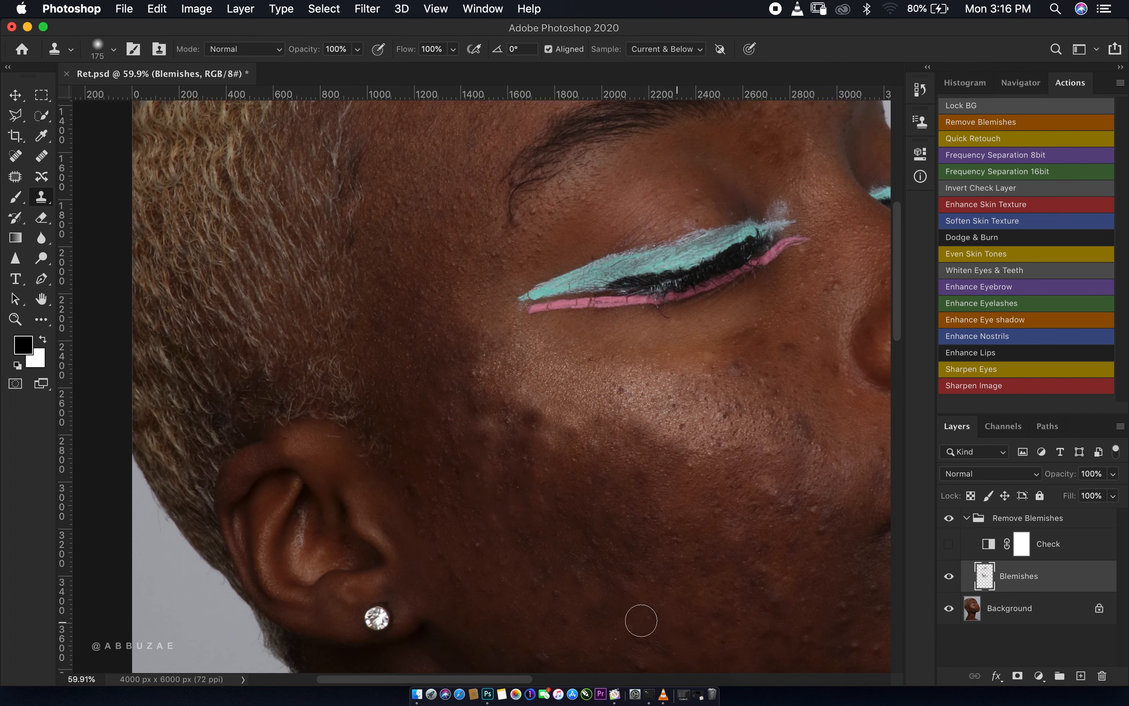
- Clone out the remaining blemishes along the jaw and the cheek beside the ear, reducing the Clone Stamp brush to 125 px
scroll(718, 350, down, 5)
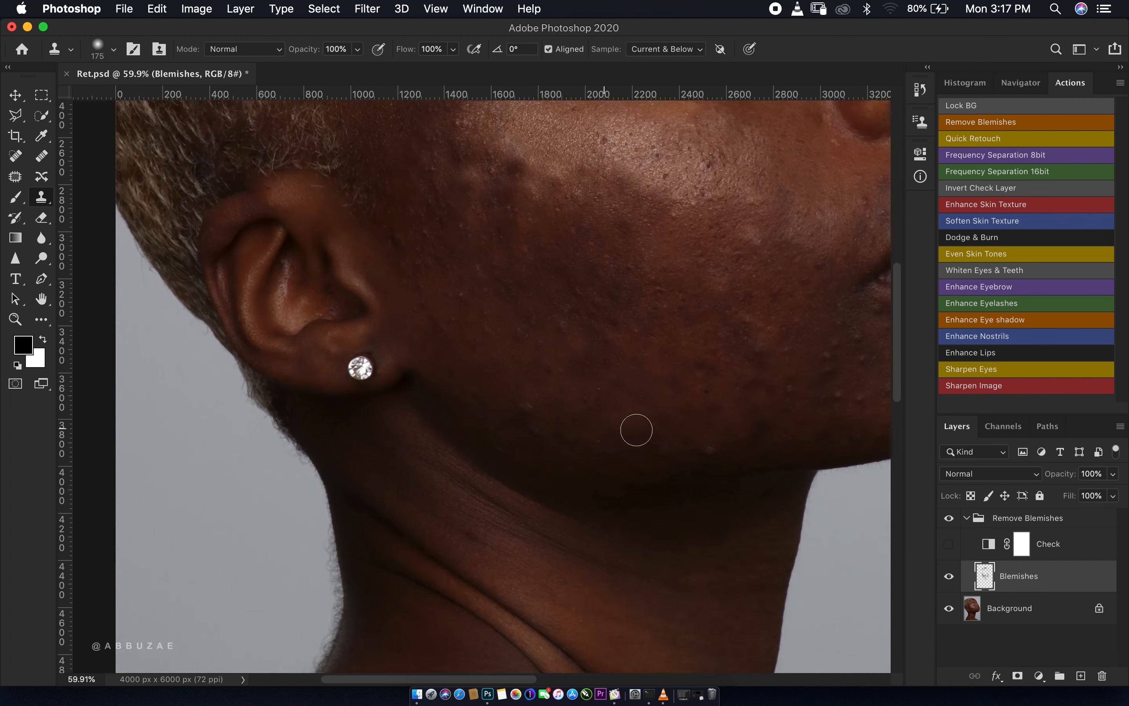
click(822, 367)
key(bracketleft)
key(bracketleft)
scroll(607, 335, up, 5)
scroll(607, 335, up, 3)
scroll(530, 373, left, 8)
scroll(531, 420, down, 6)
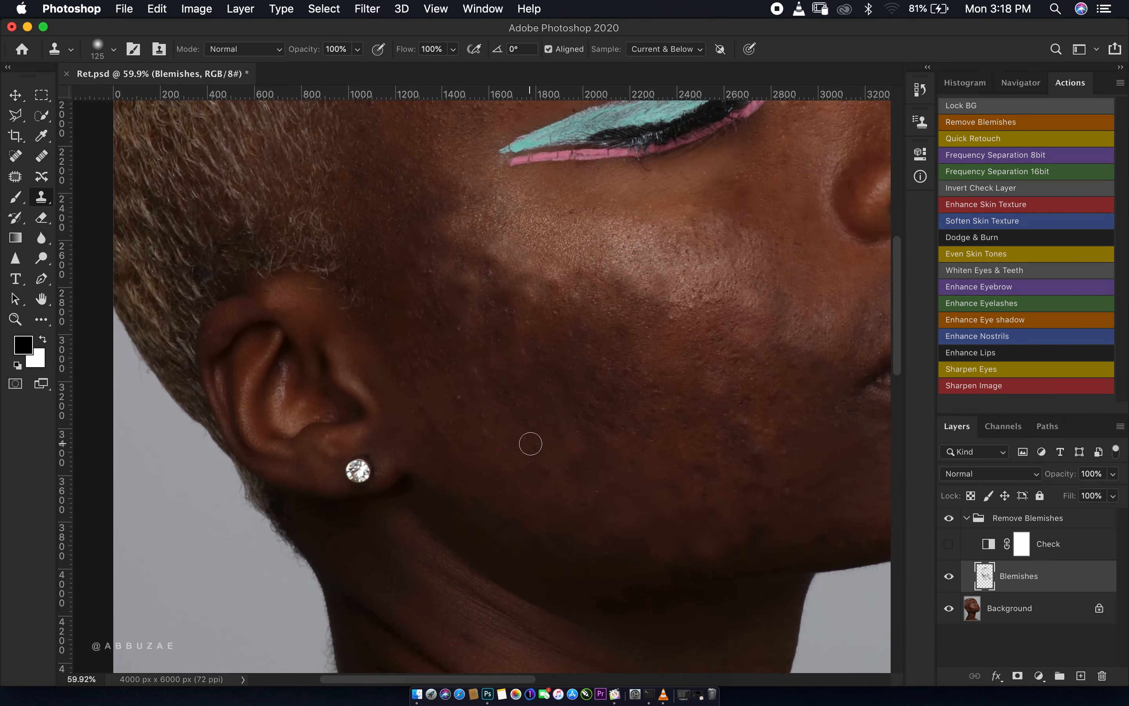
click(467, 276)
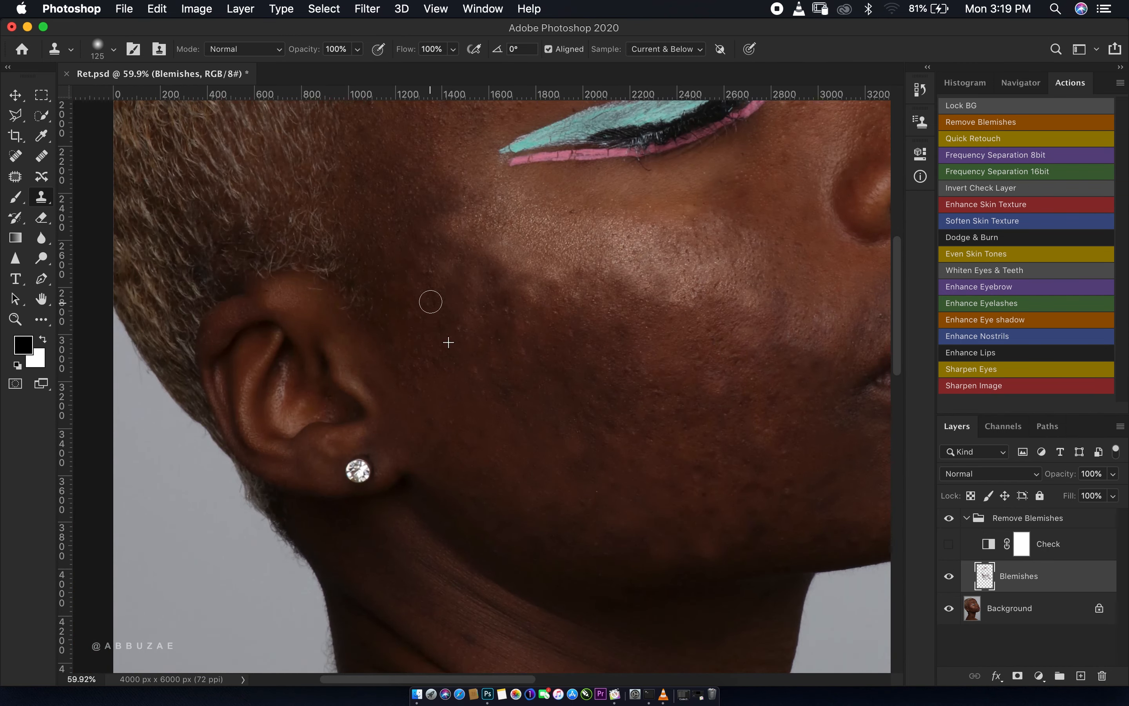
click(505, 302)
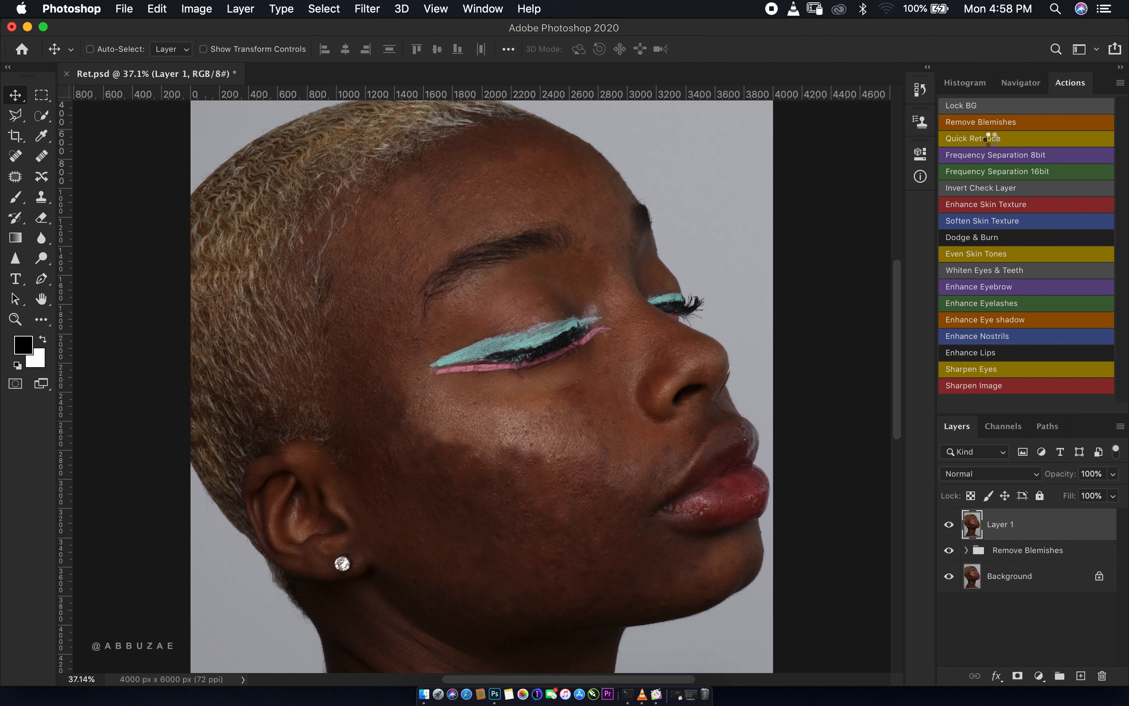
- Run the Quick Retouch action and set its High Pass radius to 70 pixels
click(992, 139)
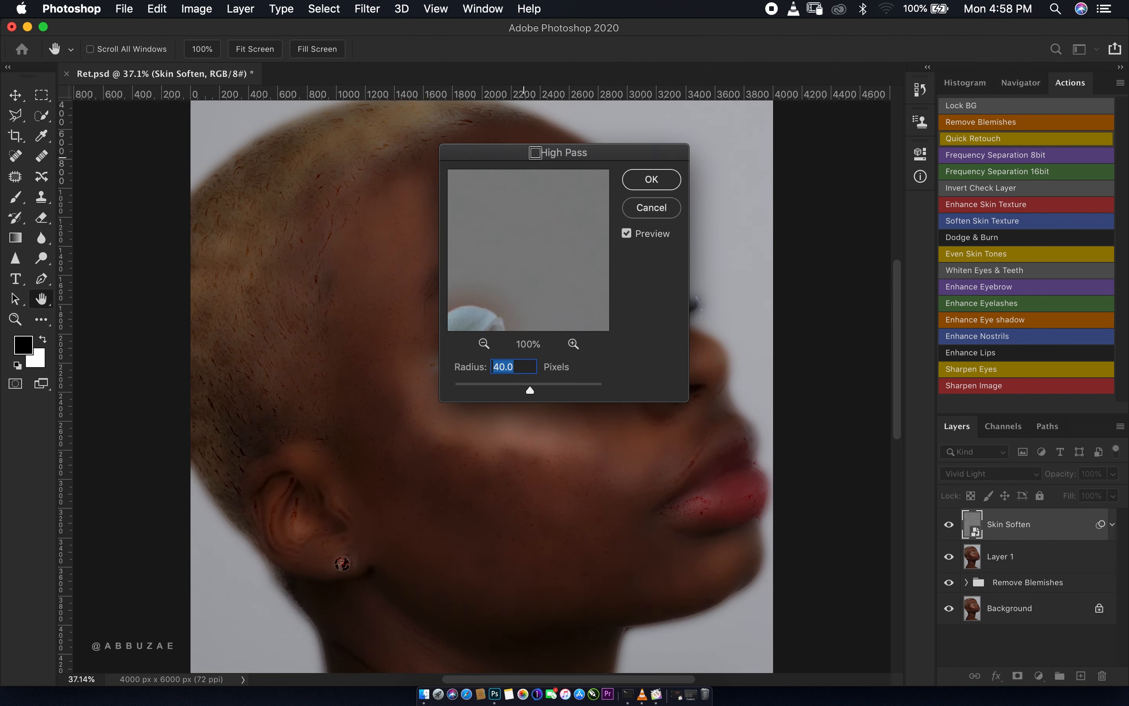
drag(506, 155, 780, 164)
drag(804, 397, 818, 399)
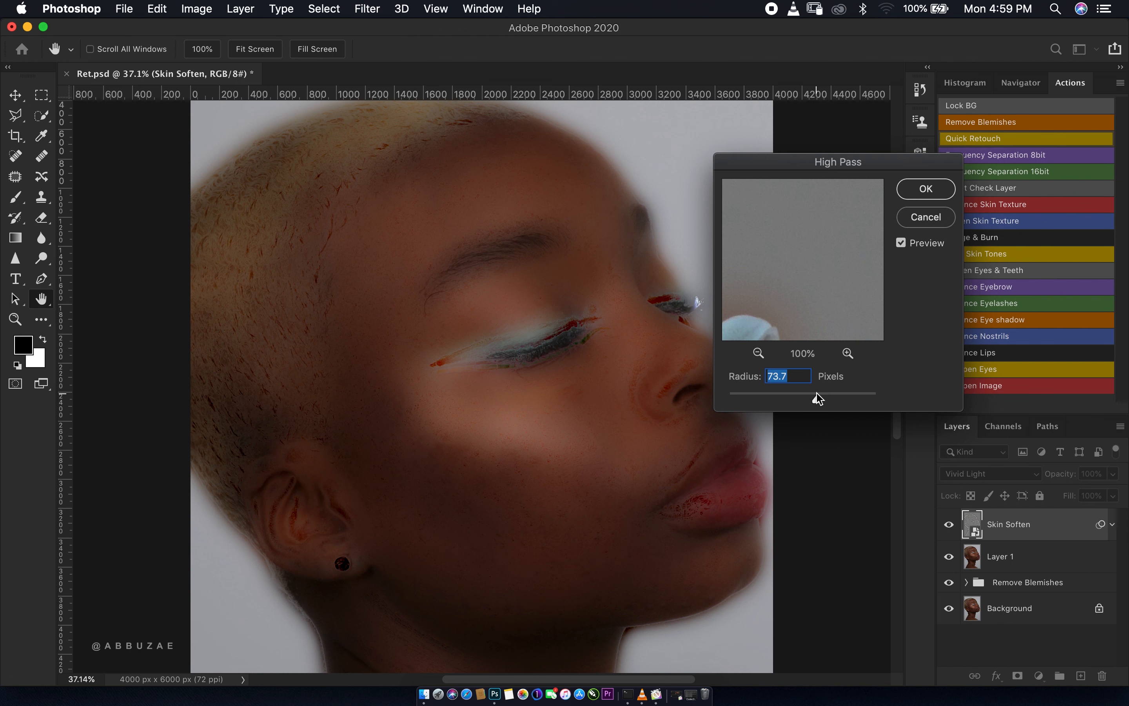
text(70)
click(924, 189)
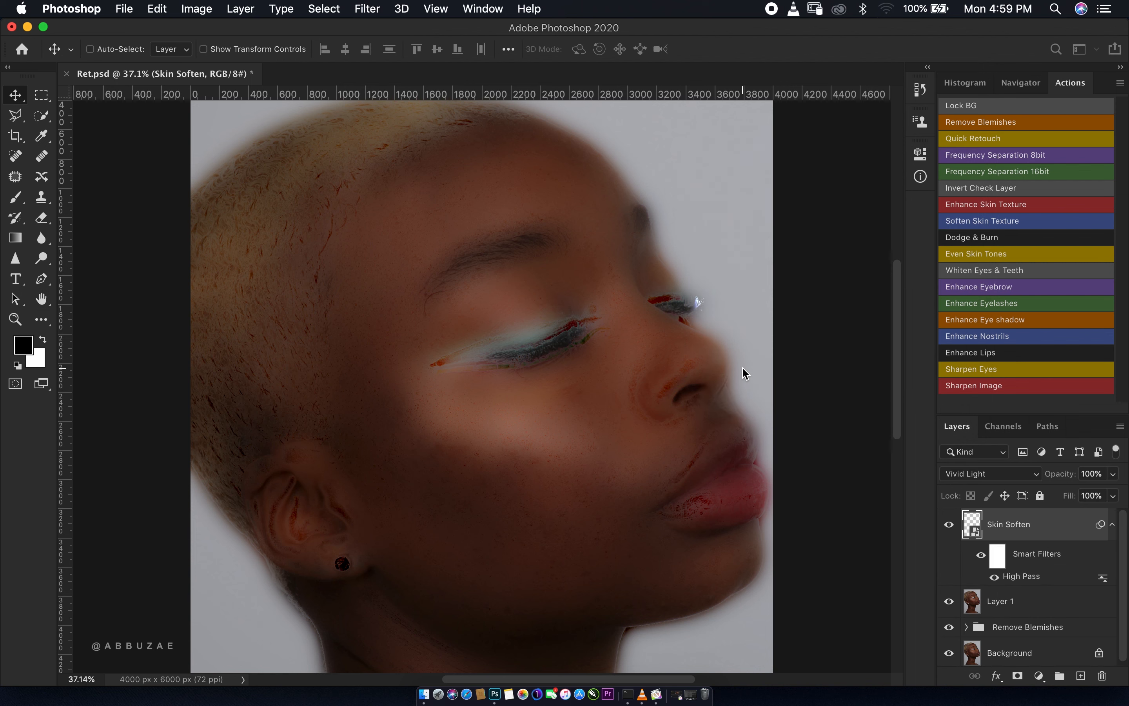
- Set the Gaussian Blur radius for the Skin Soften layer to 6 pixels
drag(724, 201, 819, 174)
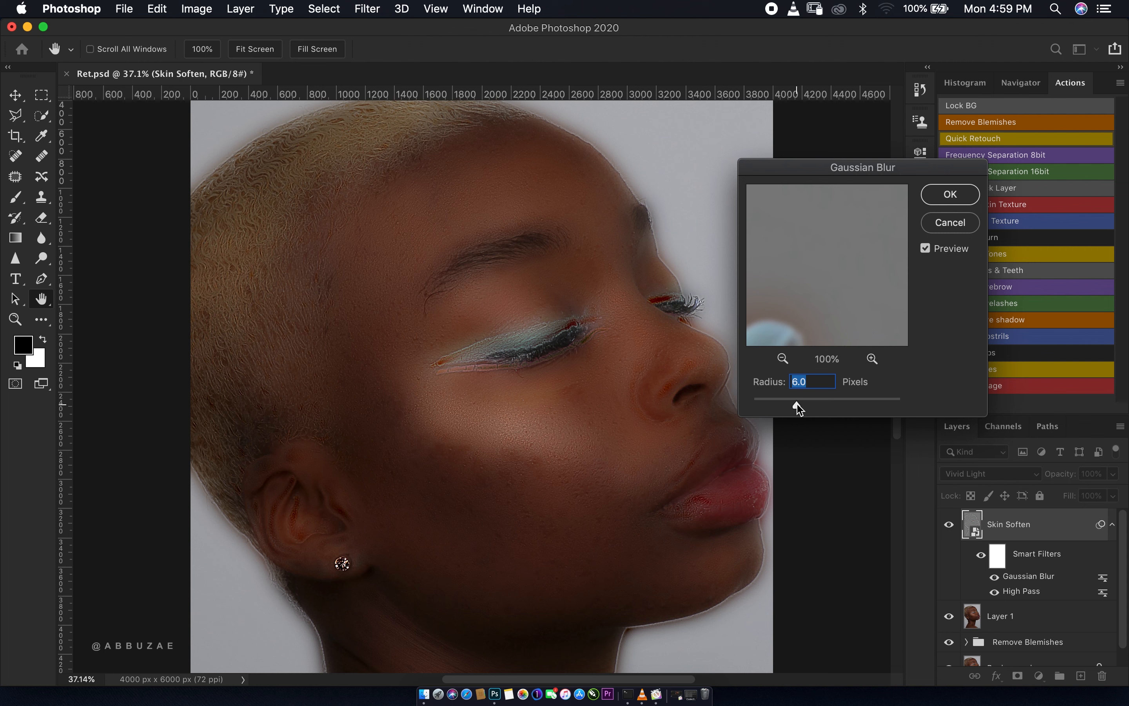
drag(798, 408, 796, 409)
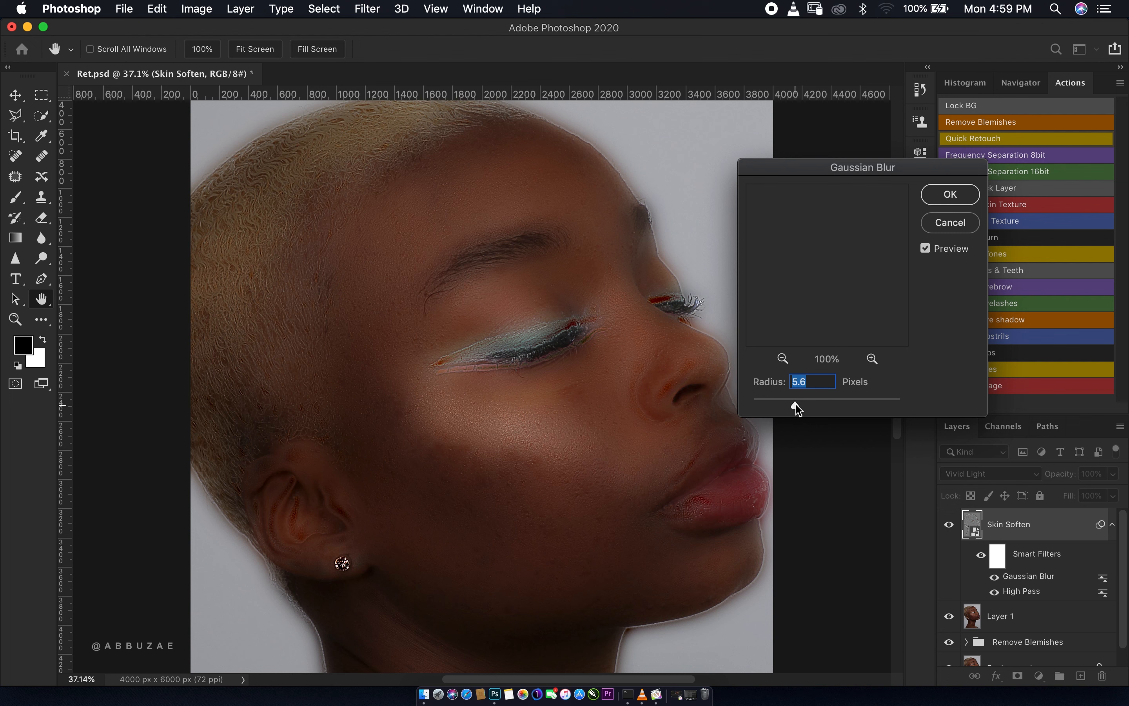
drag(798, 409, 790, 409)
drag(790, 409, 792, 409)
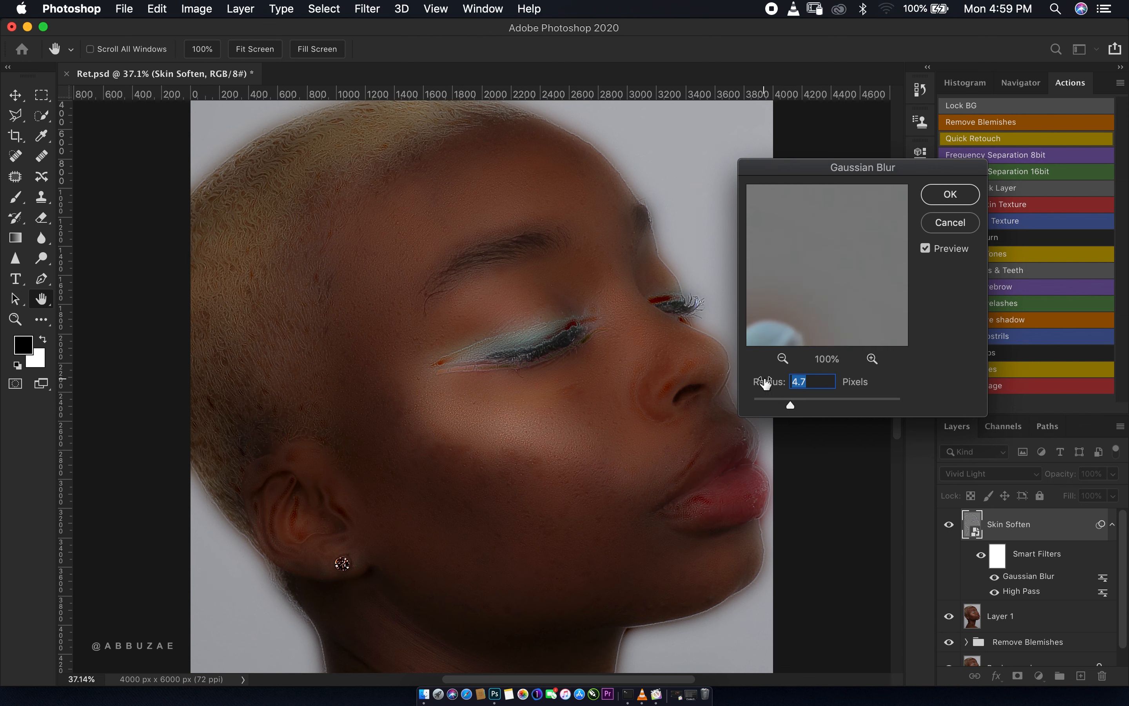
text(6)
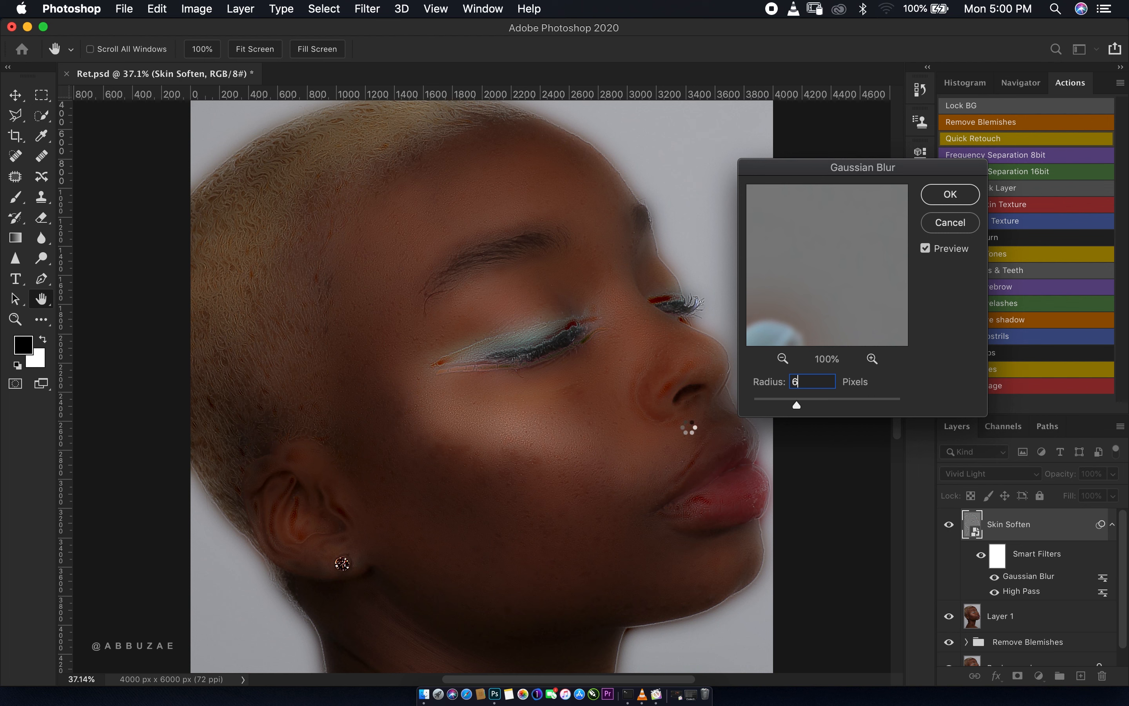
key(Return)
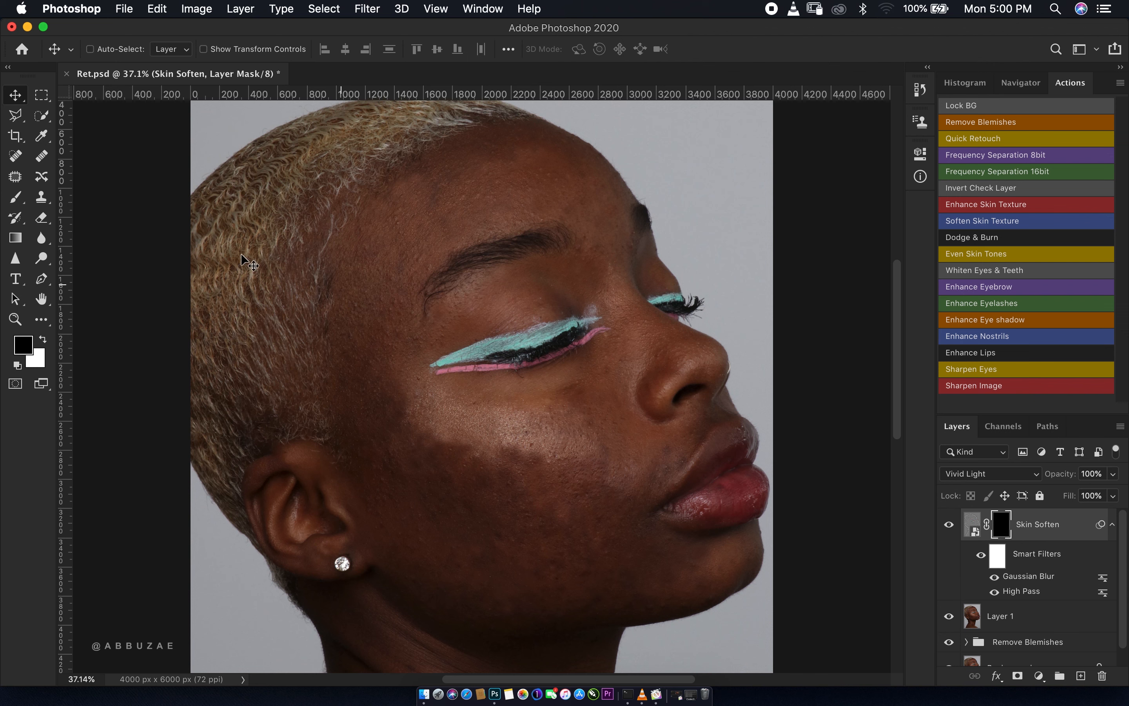
- Paint white on the Skin Soften mask over the forehead, cheek and jaw with a large soft brush
click(18, 198)
key(x)
key(bracketright)
key(bracketright)
key(bracketright)
key(bracketright)
key(bracketright)
key(bracketright)
key(bracketright)
drag(579, 164, 401, 261)
drag(410, 392, 602, 448)
drag(420, 504, 690, 578)
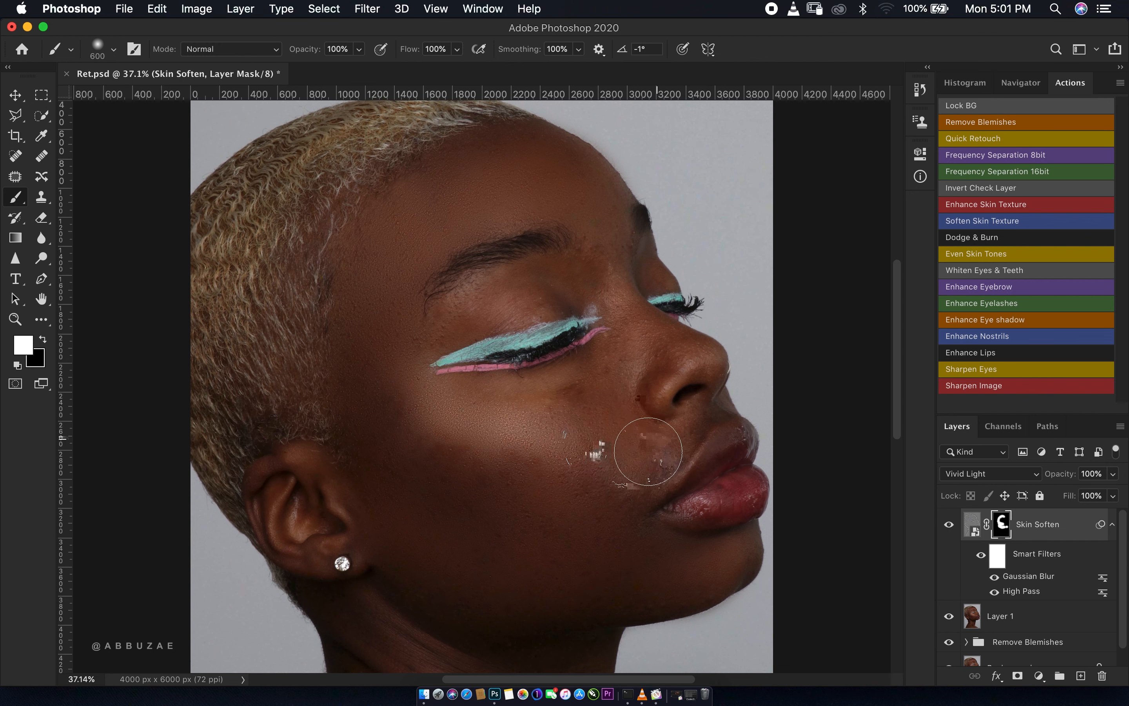
- Extend the white painting on the Skin Soften mask around the nose and mouth, varying the brush size to fit each area
key(bracketleft)
key(bracketleft)
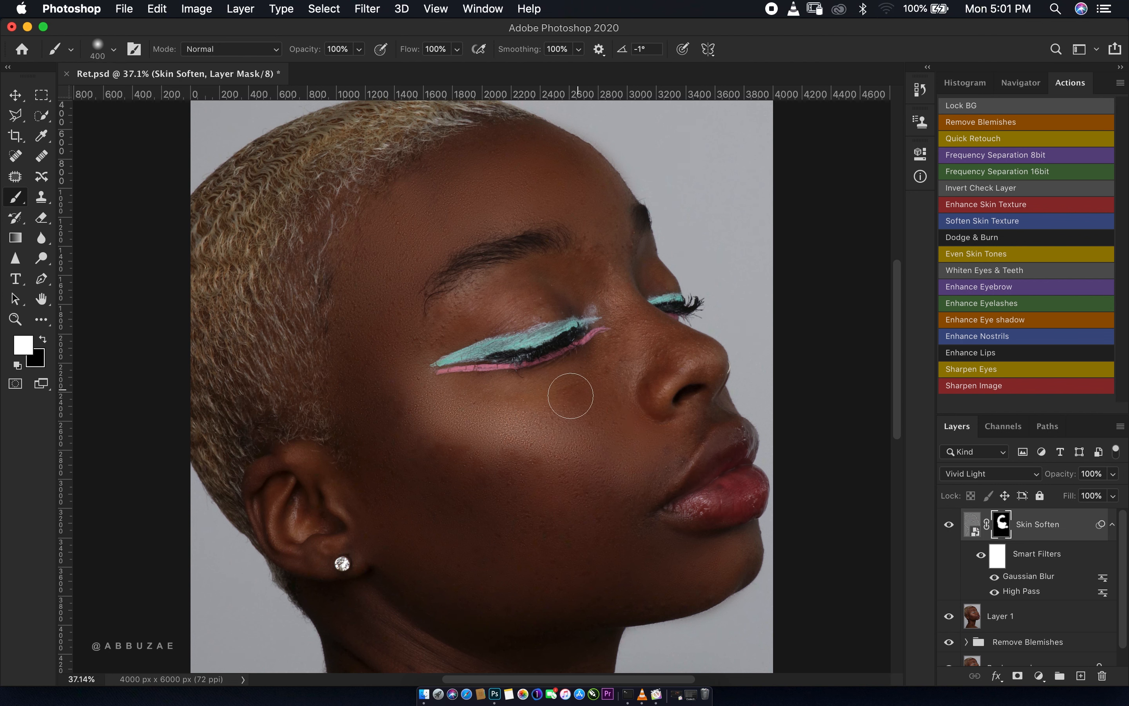
key(bracketleft)
key(bracketleft)
key(bracketleft)
key(bracketleft)
key(bracketright)
key(bracketright)
key(bracketright)
key(bracketright)
key(bracketright)
key(bracketright)
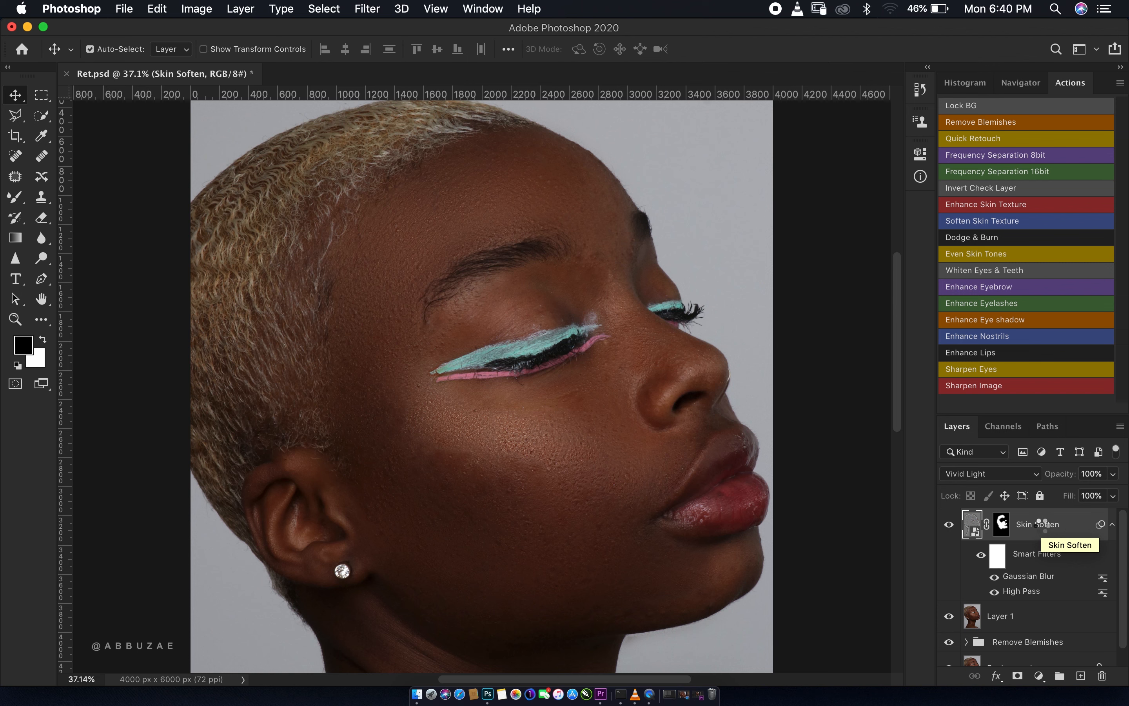
- Stamp all visible layers into a new layer and run Frequency Separation 8bit with a 7-pixel Gaussian Blur on the Low layer
key(super+alt+shift+e)
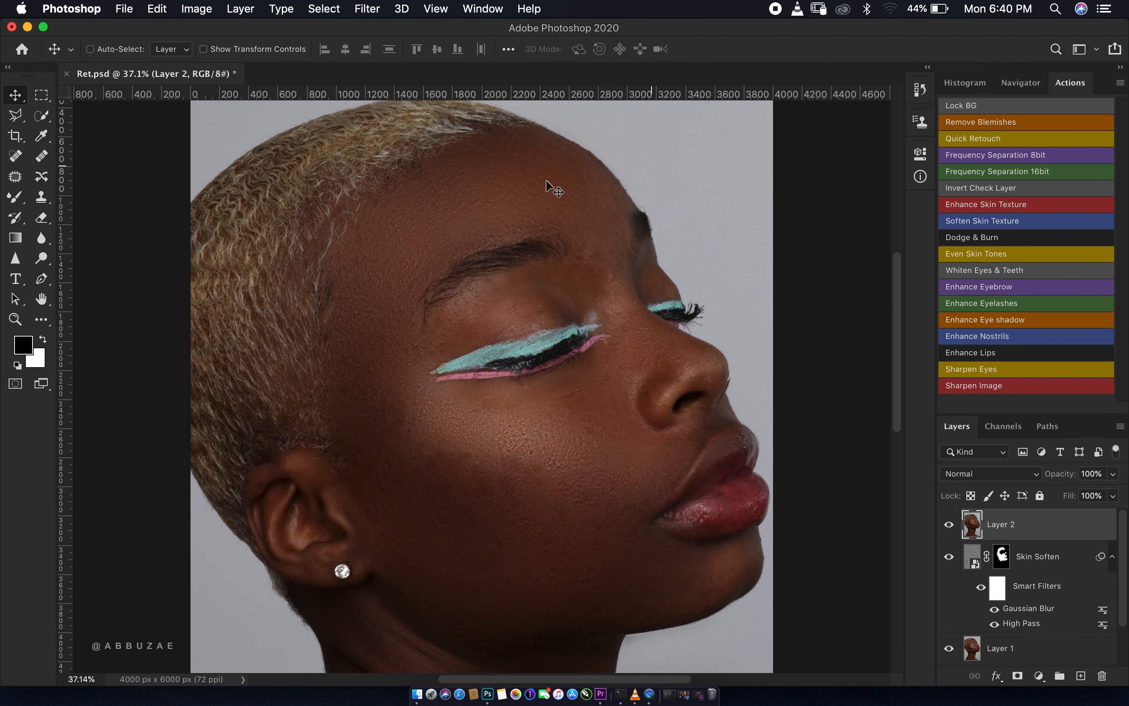
click(1054, 154)
drag(798, 405, 801, 405)
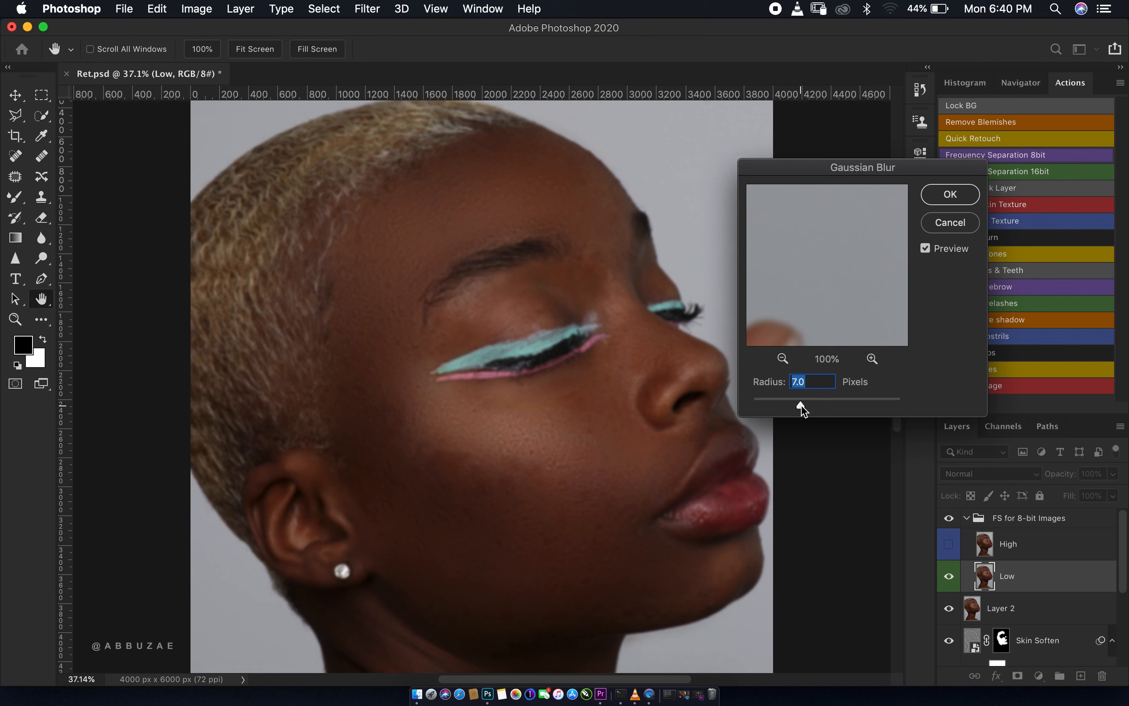
click(949, 195)
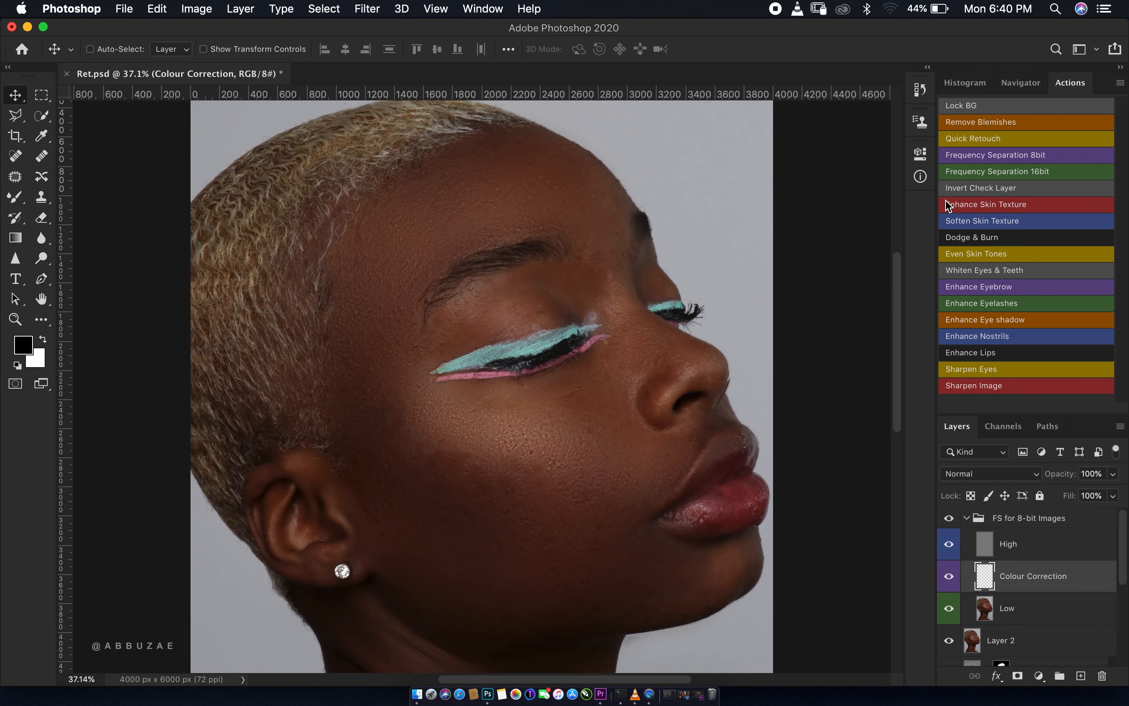
- Hide the High layer and blend the cheek tones on the Colour Correction layer with an 800 px Mixer Brush, undoing an unwanted stroke
click(949, 544)
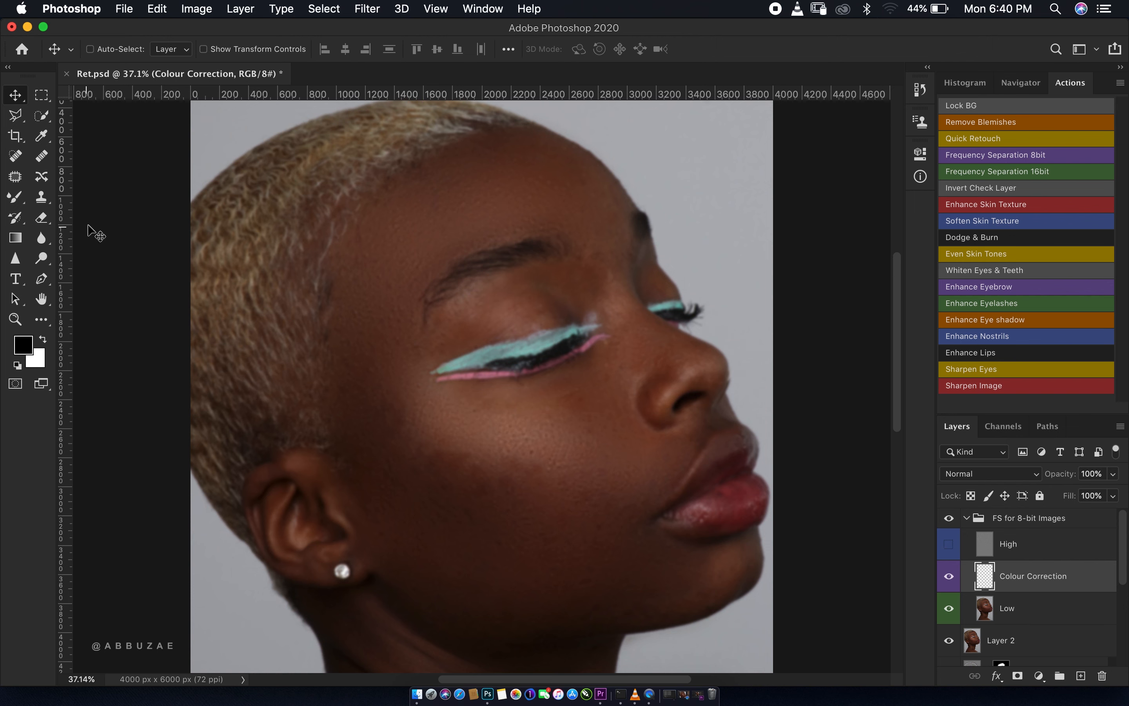
click(14, 203)
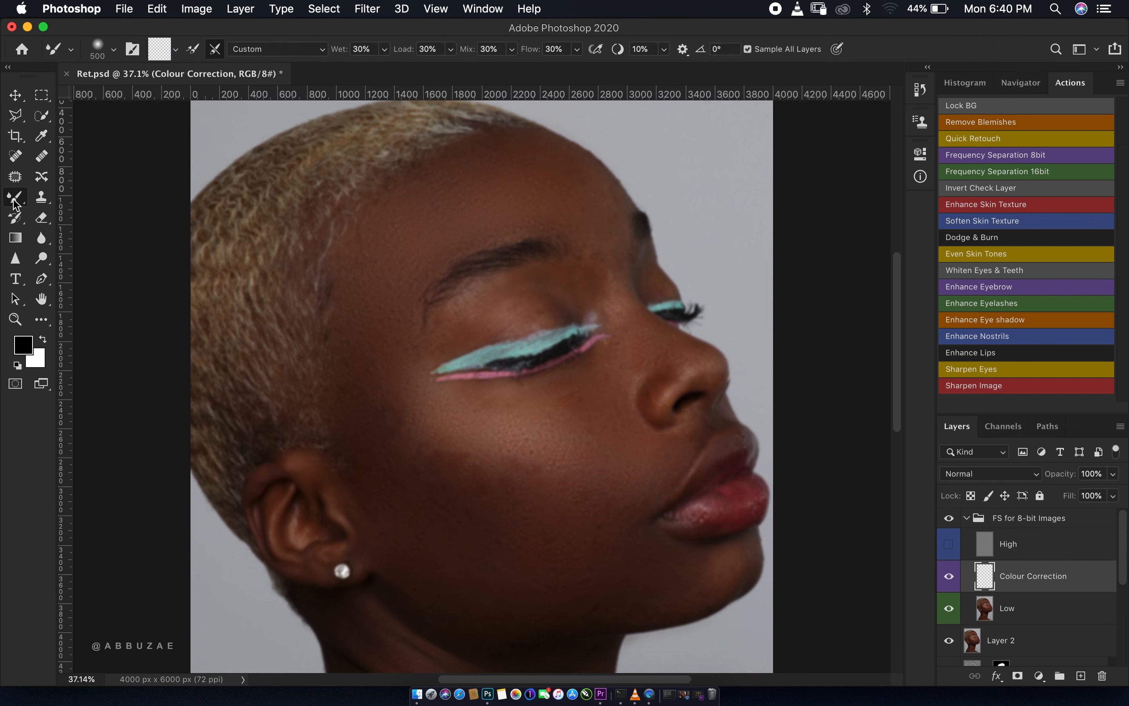
key(bracketright)
key(bracketright)
key(bracketright)
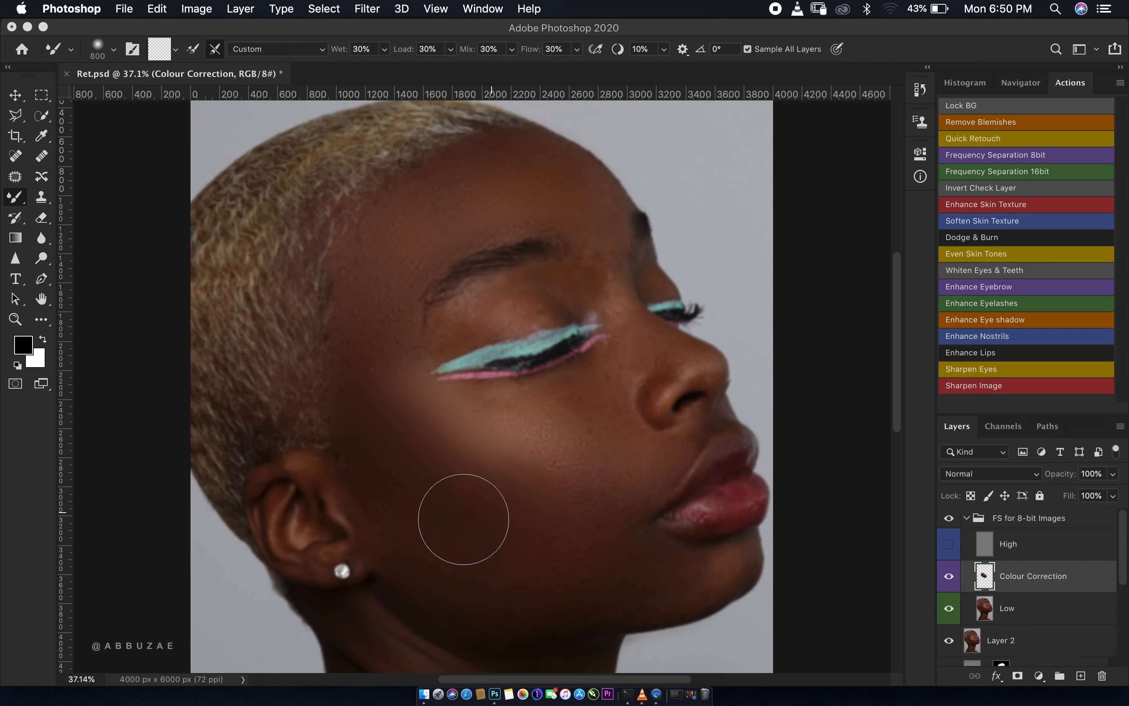
mouse_move(464, 519)
mouse_down()
mouse_move(545, 560)
mouse_move(402, 500)
mouse_move(402, 517)
mouse_move(364, 430)
mouse_move(371, 493)
mouse_move(390, 515)
mouse_up()
key(bracketleft)
key(super+z)
key(bracketleft)
- Blend the skin tones of the temple and forehead on the Colour Correction layer with the Mixer Brush
mouse_move(391, 318)
mouse_down()
mouse_move(375, 266)
mouse_move(387, 289)
mouse_move(367, 275)
mouse_move(378, 259)
mouse_move(389, 289)
mouse_move(406, 239)
mouse_move(357, 284)
mouse_move(369, 308)
mouse_up()
key(bracketleft)
key(bracketright)
key(bracketright)
mouse_move(430, 205)
mouse_down()
mouse_move(523, 188)
mouse_move(497, 169)
mouse_move(523, 188)
mouse_move(565, 184)
mouse_move(532, 227)
mouse_move(578, 180)
mouse_move(593, 216)
mouse_move(563, 170)
mouse_move(542, 197)
mouse_up()
key(bracketleft)
key(bracketright)
key(bracketleft)
key(bracketleft)
key(bracketleft)
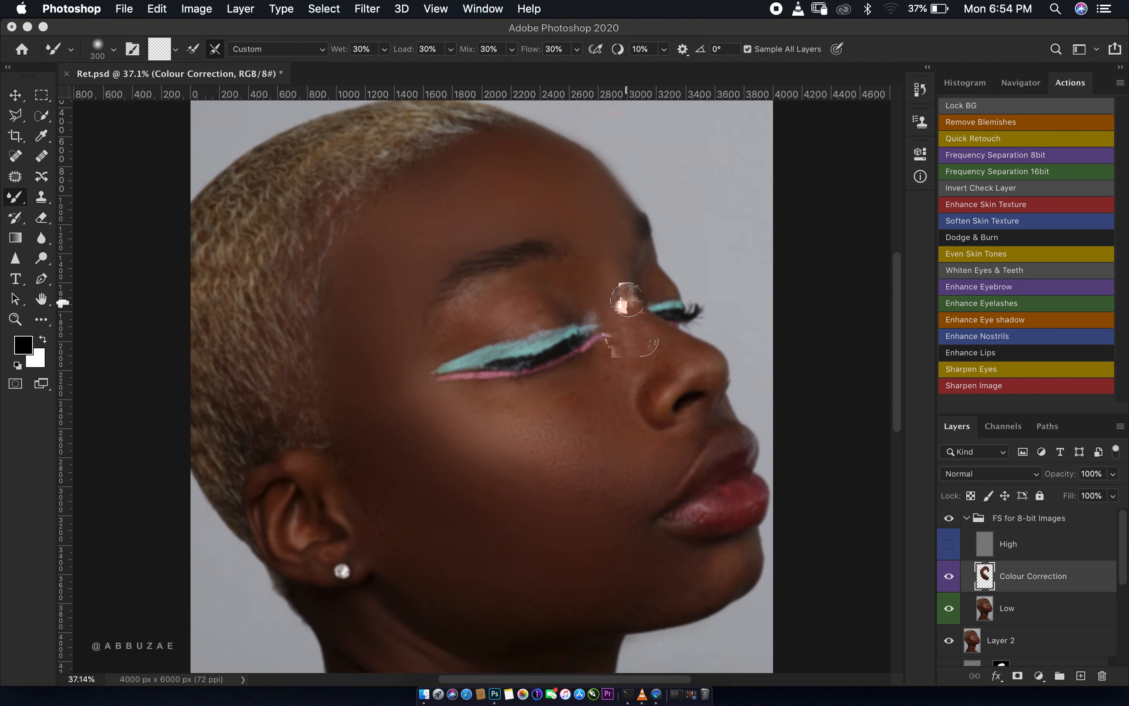
- Smooth the tones along the nose with a smaller Mixer Brush
key(bracketleft)
key(bracketleft)
mouse_move(637, 338)
mouse_down()
mouse_move(686, 348)
mouse_move(710, 361)
mouse_up()
- Enlarge the Mixer Brush and blend the highlight and shadow transitions across the cheek
key(bracketright)
key(bracketright)
key(bracketright)
key(bracketright)
key(bracketright)
drag(572, 403, 513, 424)
mouse_move(575, 483)
mouse_down()
mouse_move(592, 486)
mouse_move(530, 451)
mouse_up()
- Blend the skin tones beside the mouth, on the lower cheek and on the chin with the Mixer Brush, resizing it as needed
key(bracketleft)
key(bracketleft)
key(bracketleft)
key(bracketleft)
mouse_move(604, 502)
mouse_down()
mouse_move(641, 589)
mouse_move(672, 588)
mouse_move(636, 558)
mouse_move(660, 548)
mouse_up()
key(bracketright)
key(bracketright)
key(bracketright)
key(bracketleft)
key(bracketleft)
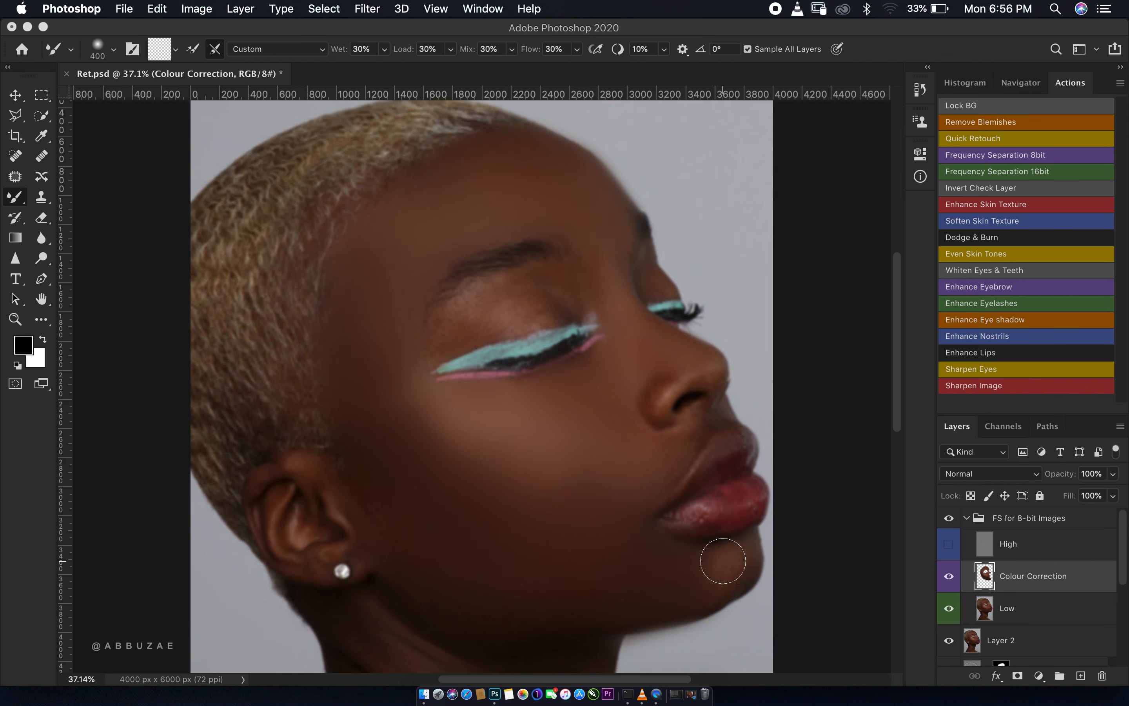
key(bracketright)
key(bracketright)
key(bracketright)
key(bracketright)
key(bracketright)
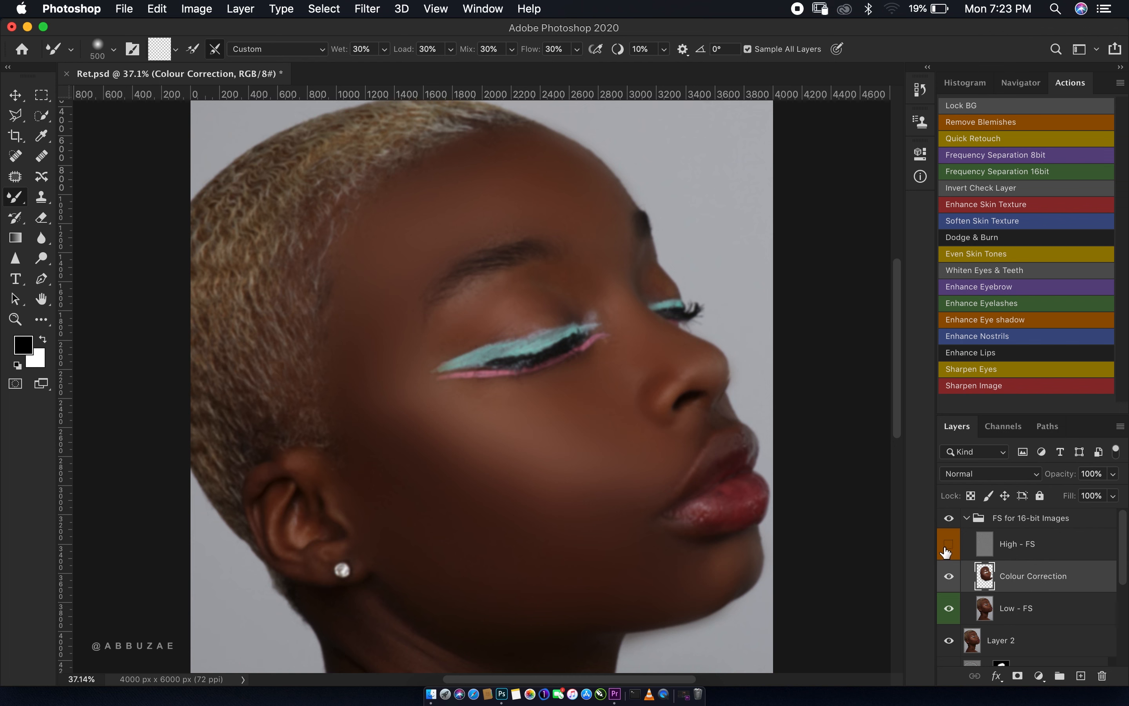
- Show the High - FS layer and toggle the FS for 16-bit Images group off and on to compare the retouch
click(949, 545)
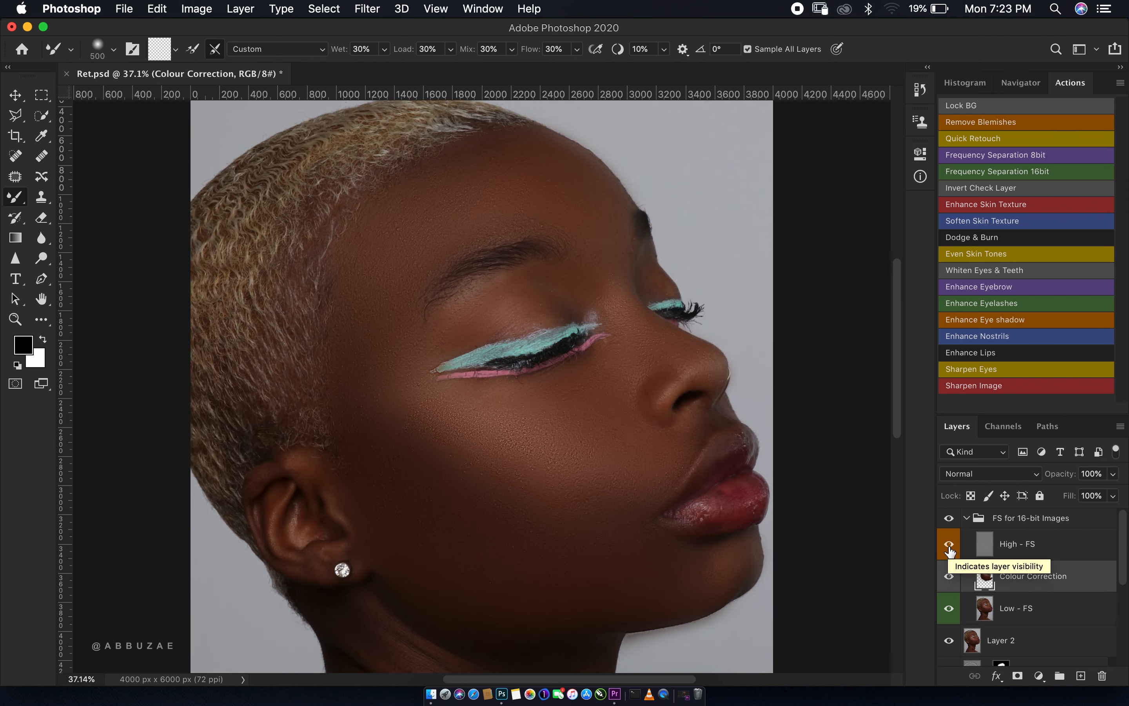
click(950, 518)
click(950, 519)
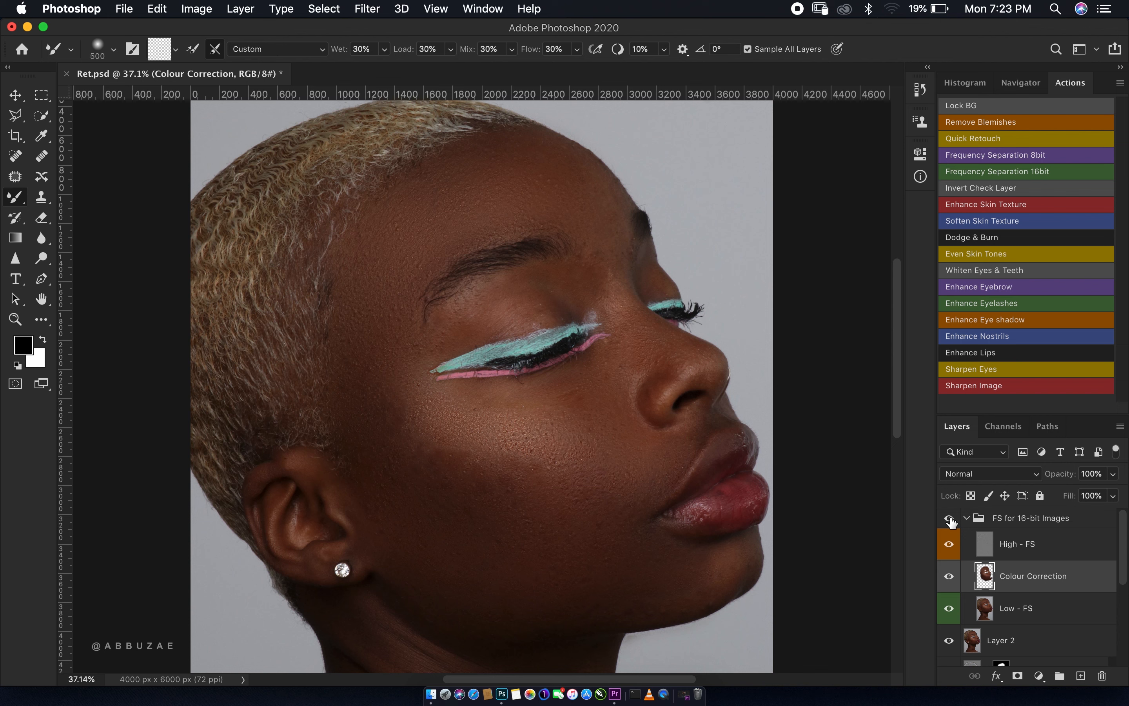
click(950, 519)
click(950, 519)
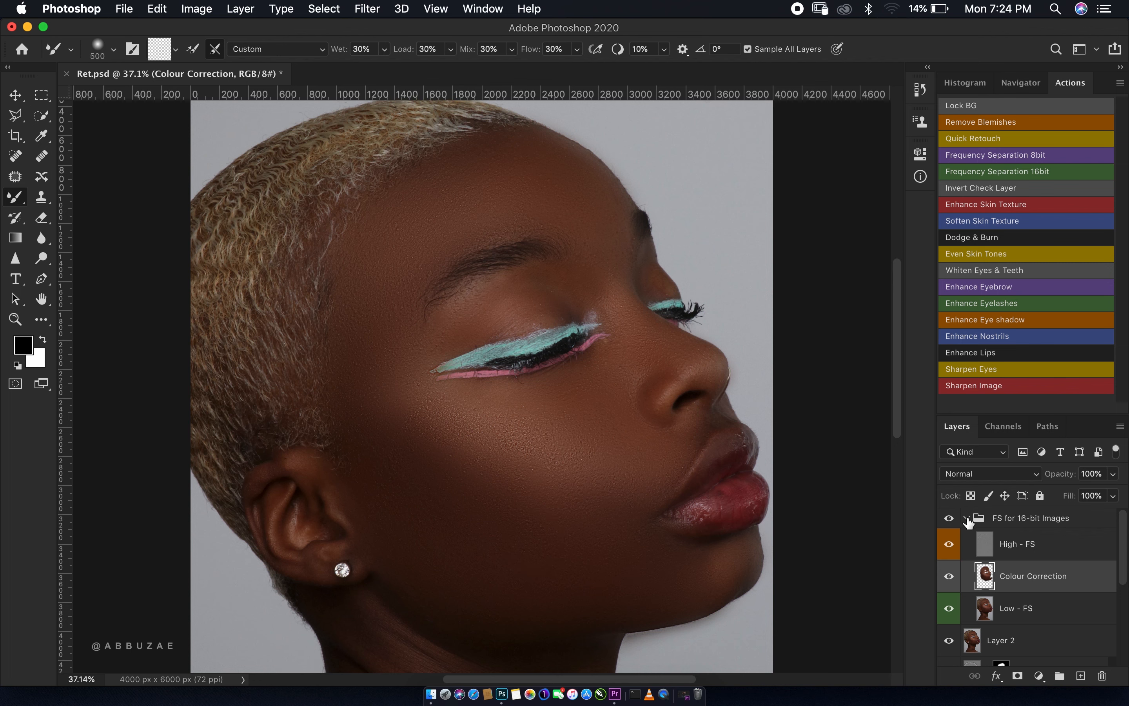
- Collapse the FS for 16-bit Images group and zoom in on the cheek to inspect the skin texture
click(967, 519)
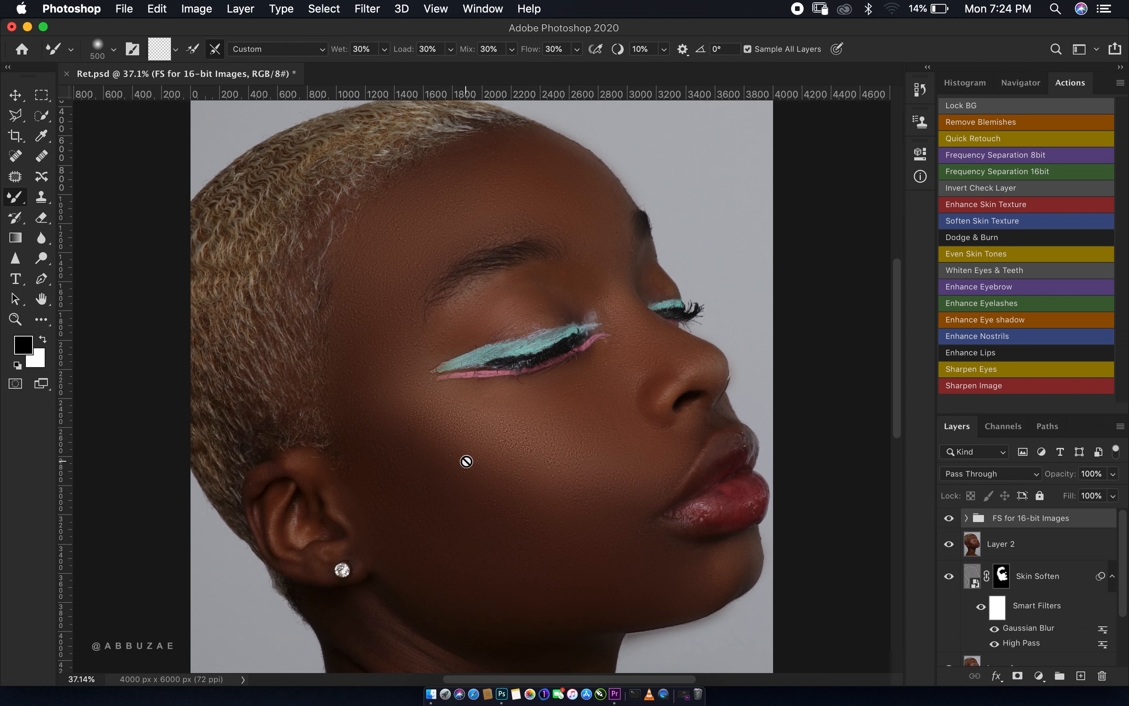
key(z)
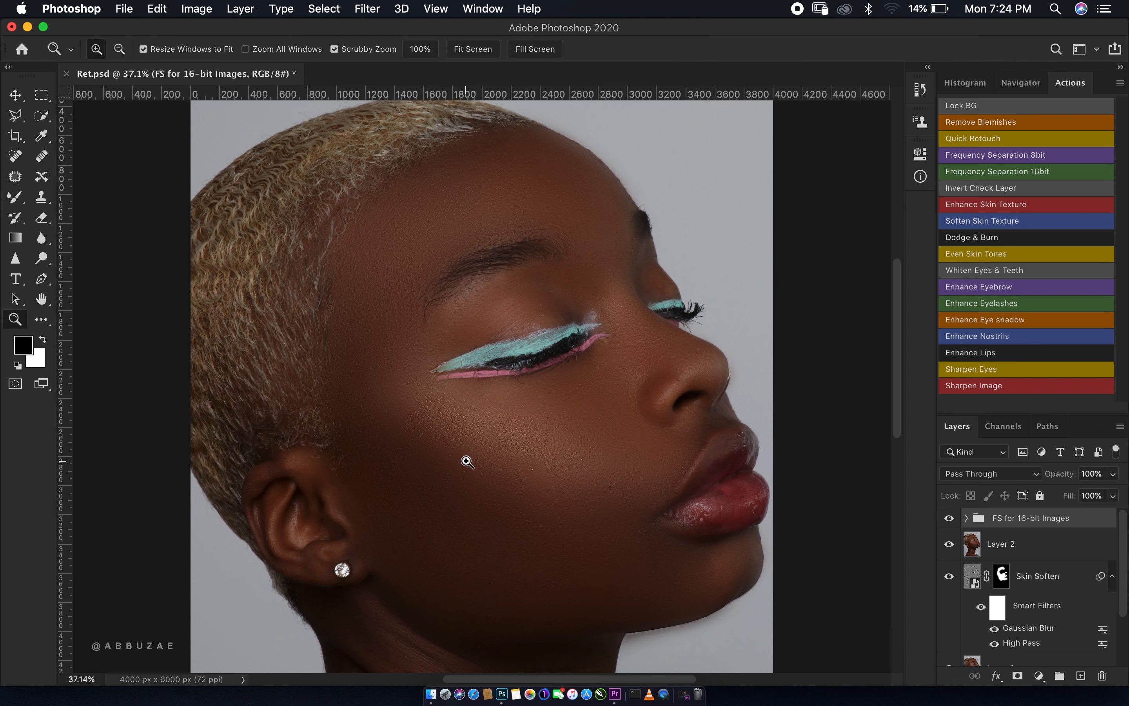
drag(446, 466, 512, 463)
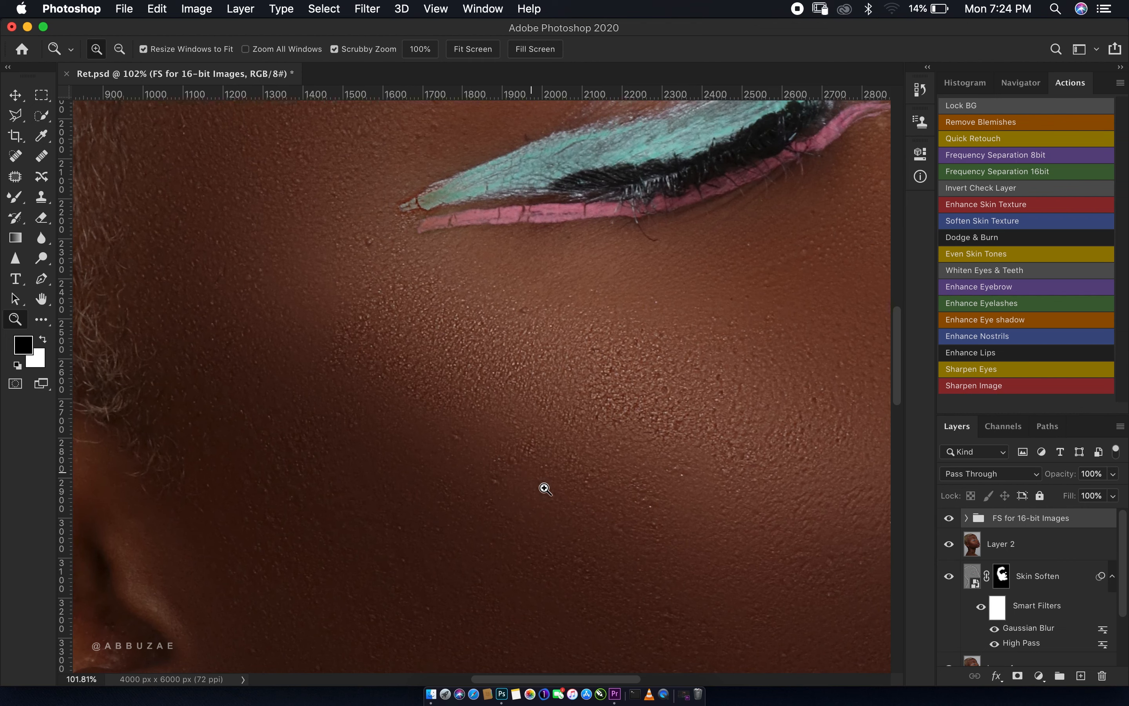
- Stamp all visible layers into a new merged layer above the FS for 16-bit Images group
scroll(341, 350, down, 5)
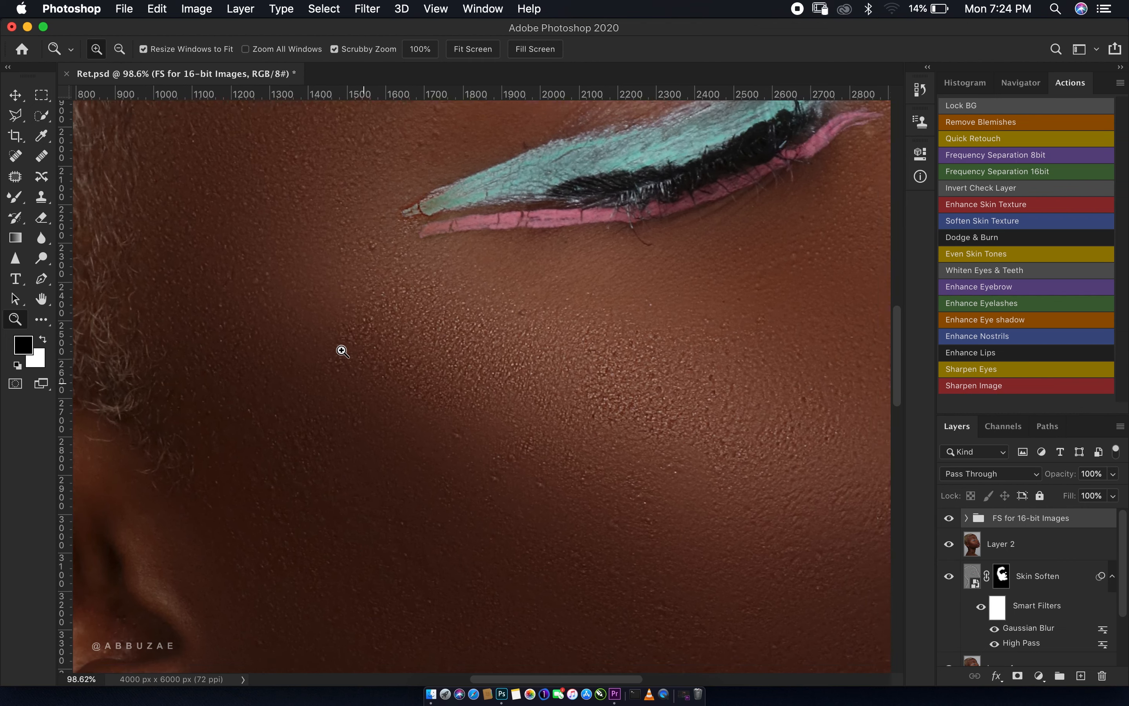
scroll(341, 350, down, 1)
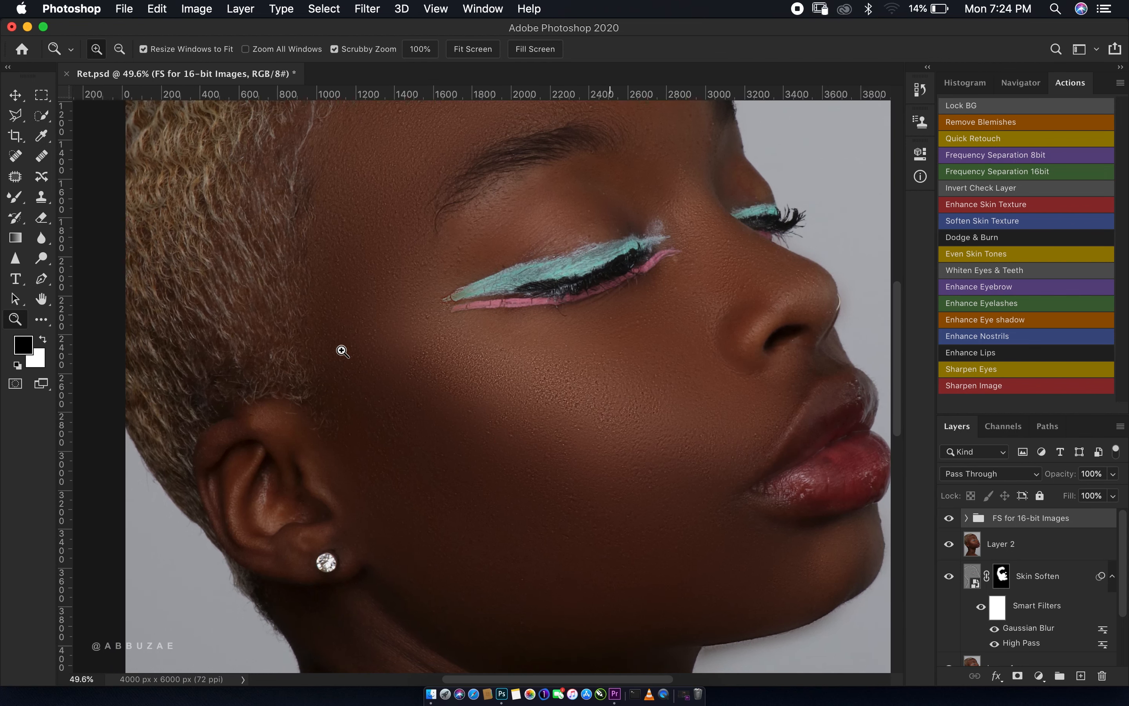
scroll(342, 350, right, 2)
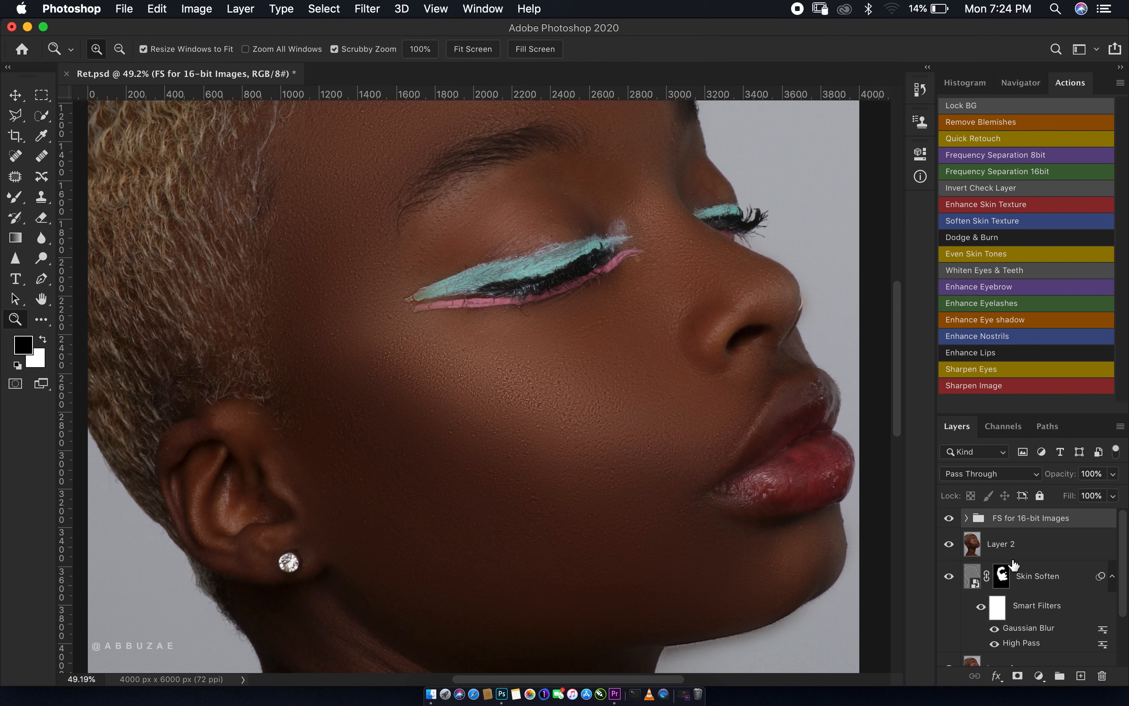
drag(1014, 564, 1013, 557)
key(alt+shift+super+e)
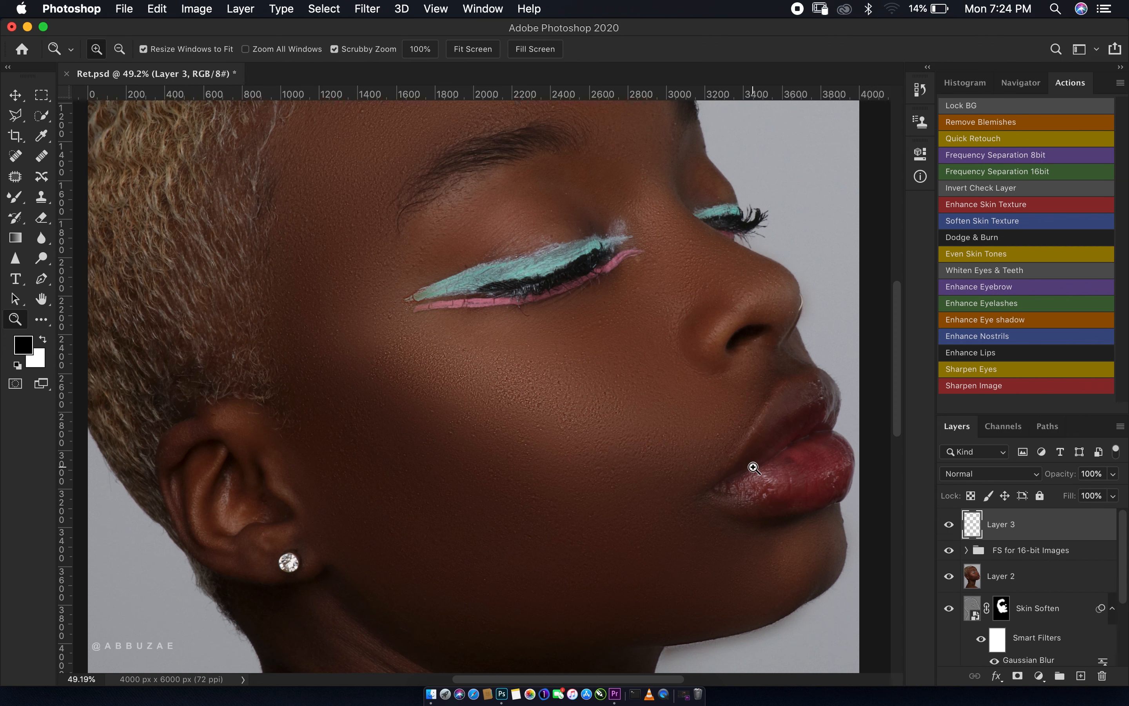
- Run the Enhance Skin Texture action with an Emboss angle of 46° and a Gaussian Blur radius of 1.2 pixels
click(991, 203)
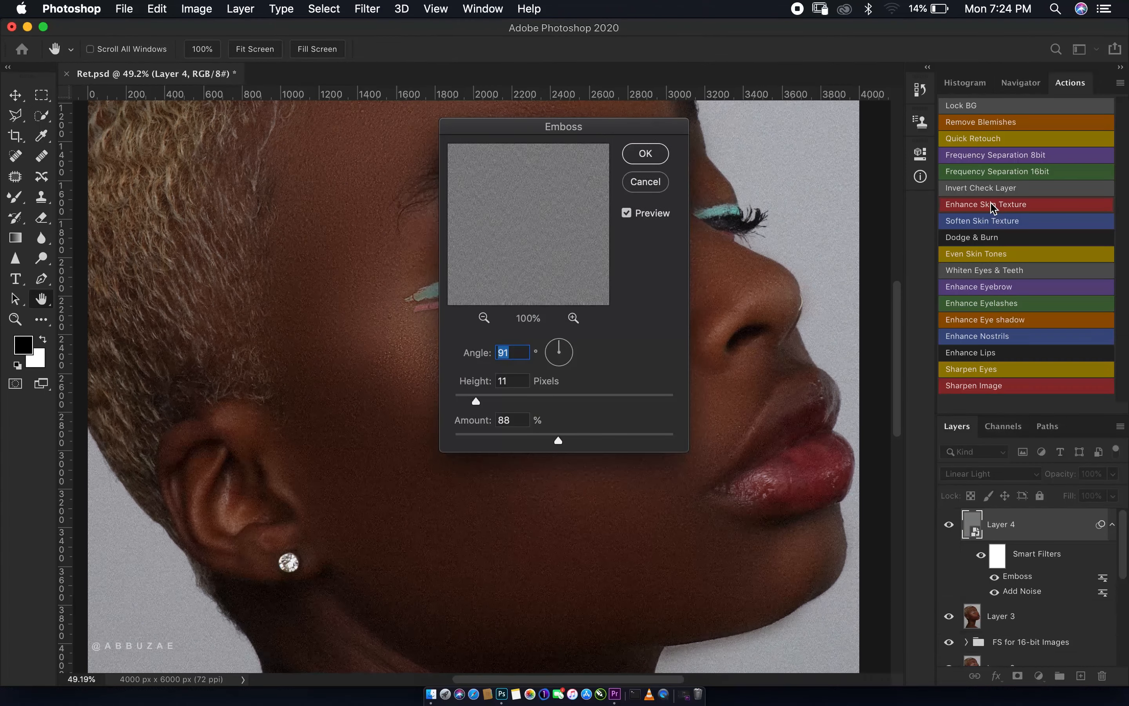
drag(498, 131, 210, 212)
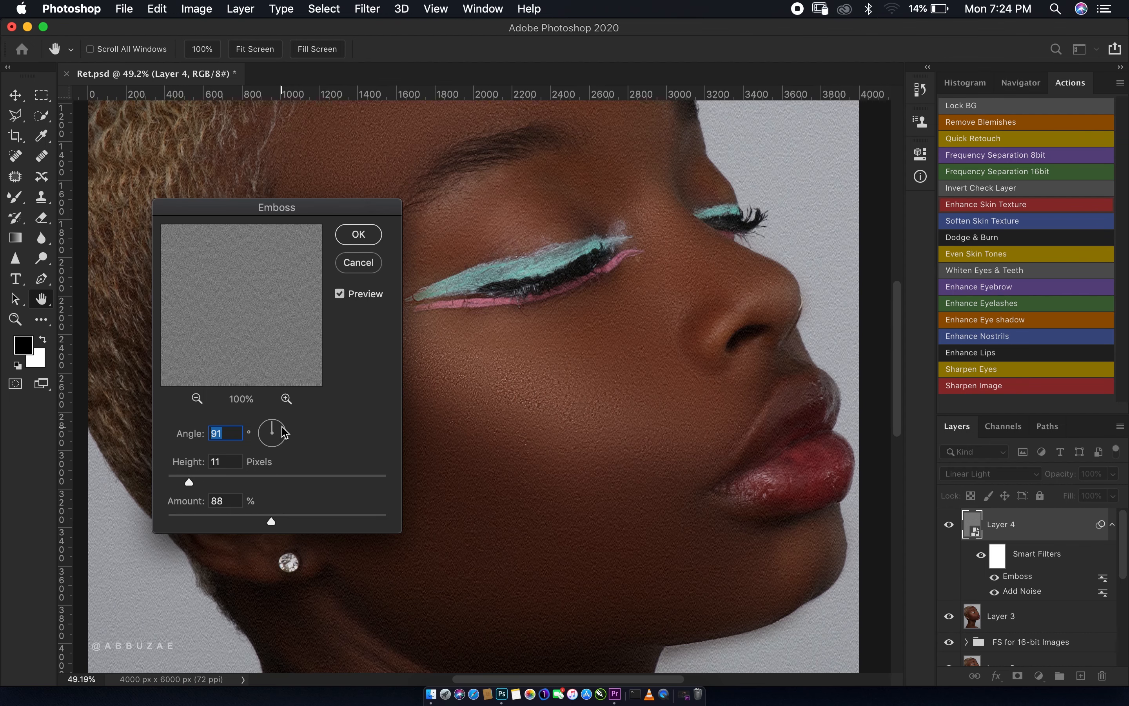
drag(216, 213, 182, 354)
click(252, 566)
drag(252, 564, 253, 561)
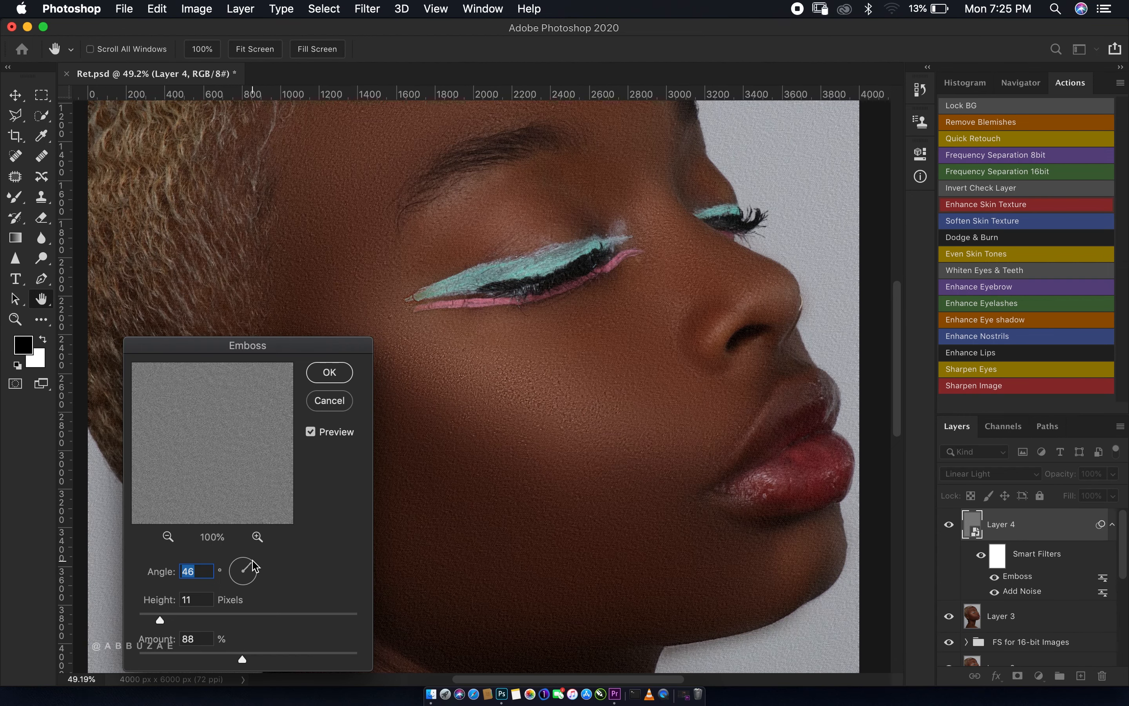
click(329, 373)
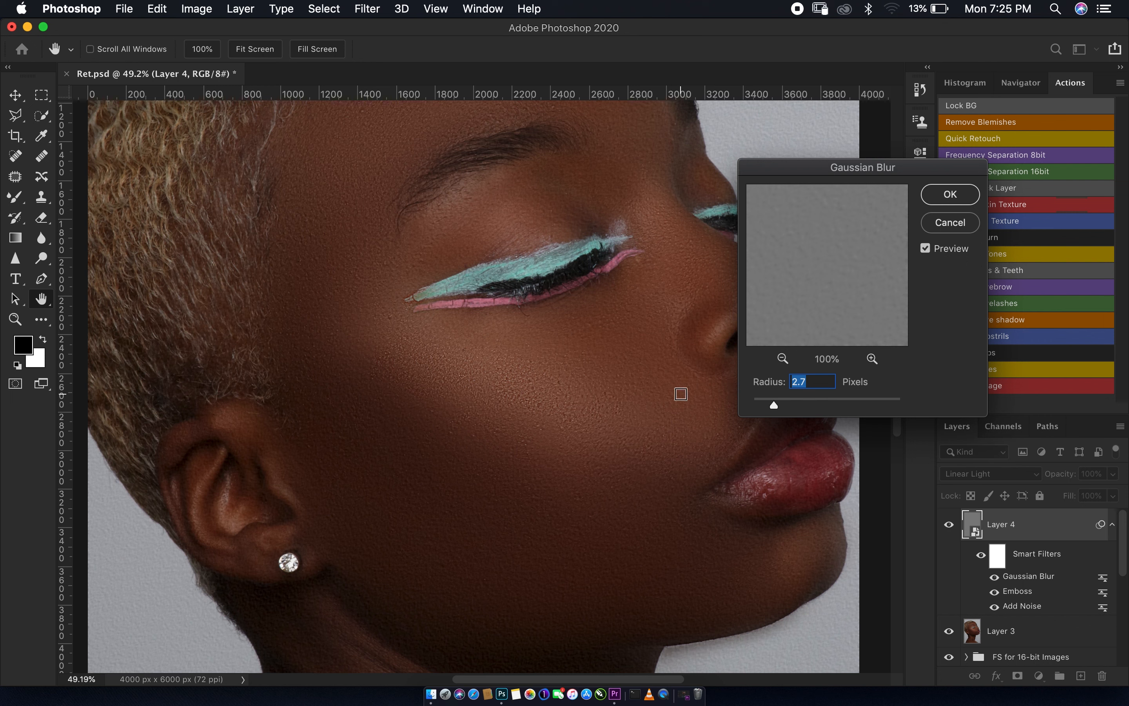
text(1.2)
key(Return)
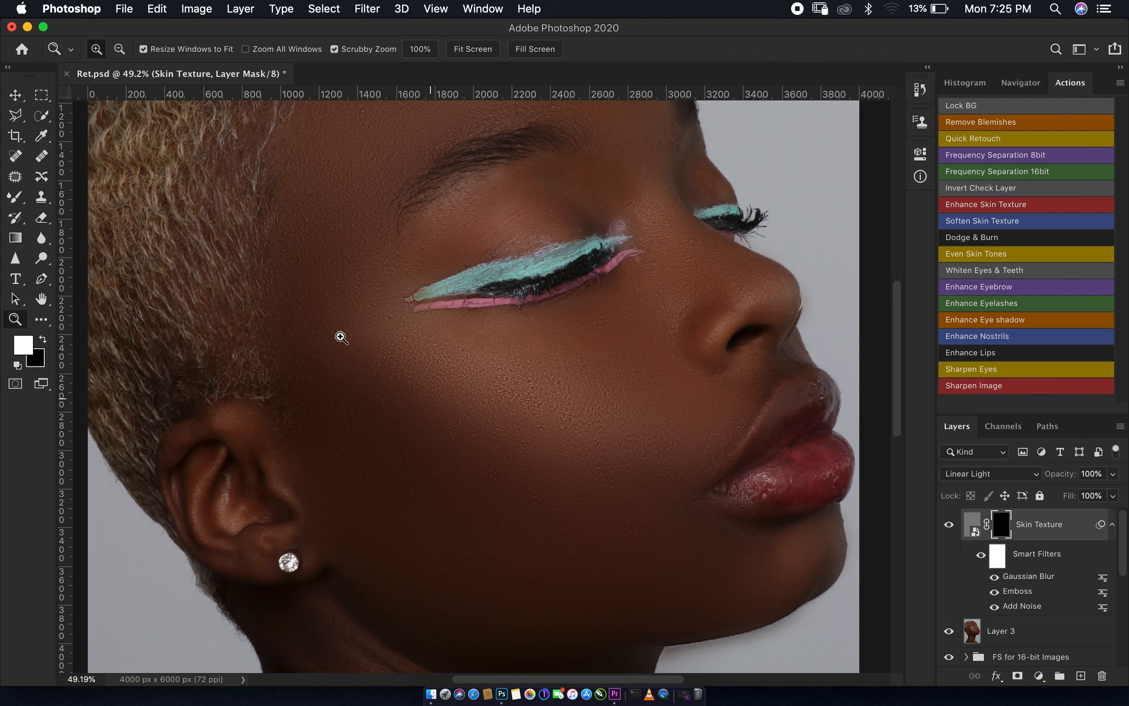
- Reveal the added texture on the cheek by painting the Skin Texture mask with a white 600 px Brush at 100% opacity
click(17, 201)
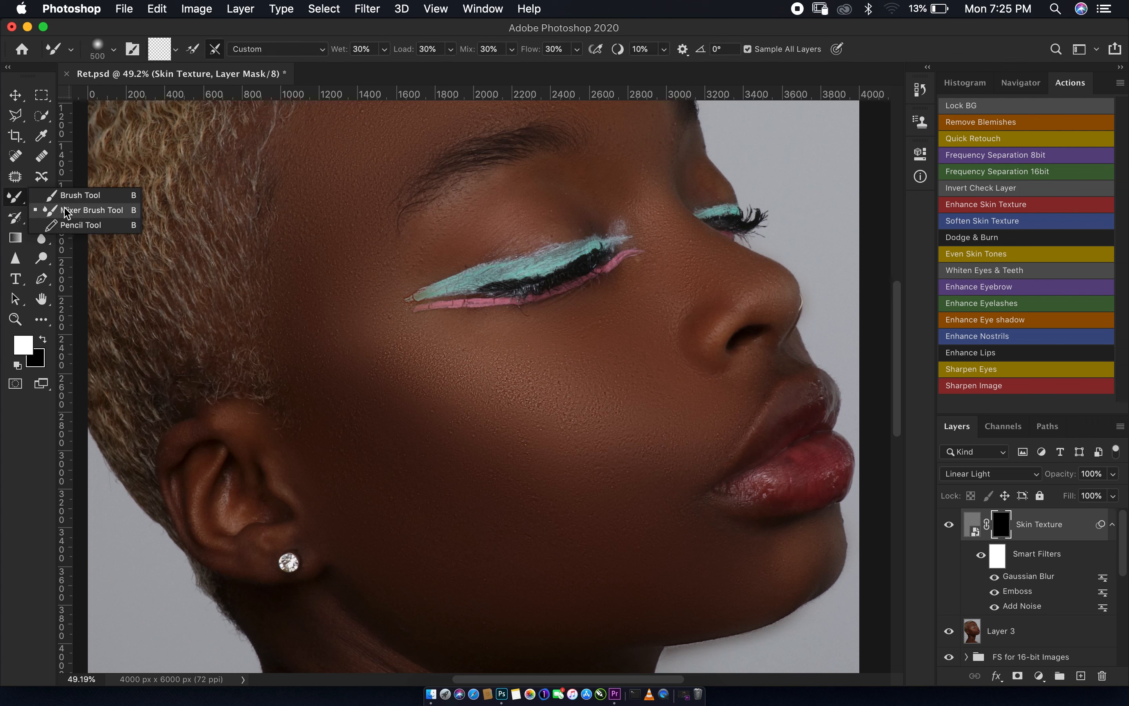
click(80, 195)
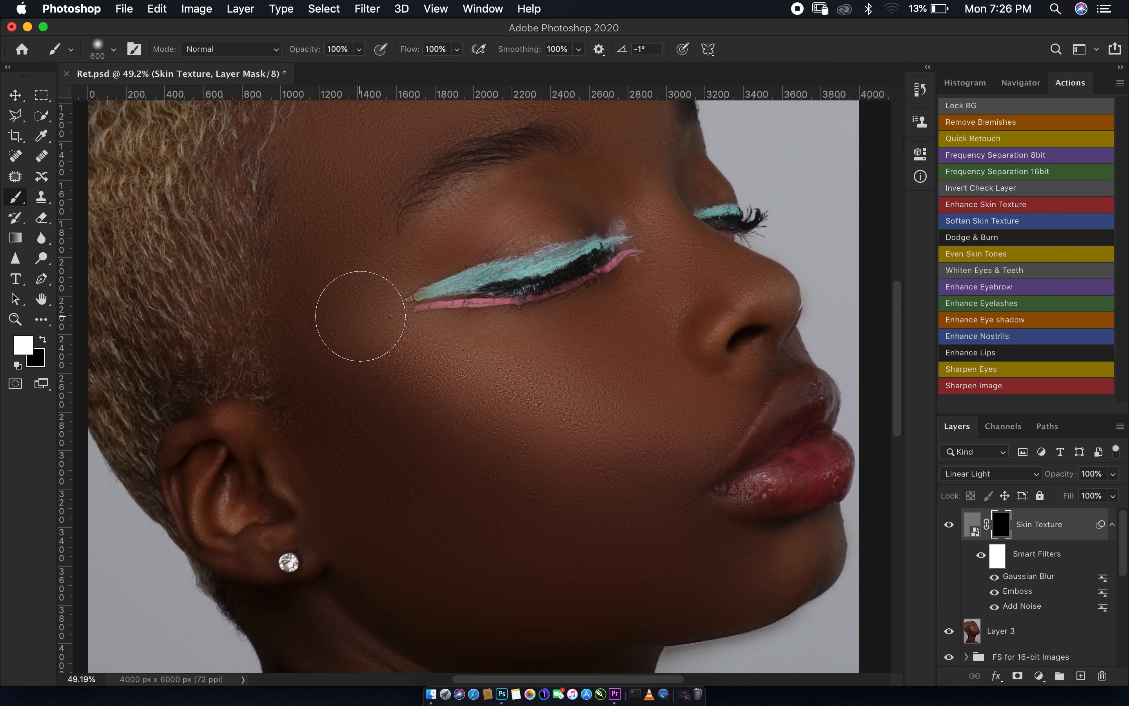
mouse_move(360, 316)
mouse_down()
mouse_move(357, 390)
mouse_move(394, 421)
mouse_move(461, 444)
mouse_move(423, 420)
mouse_move(575, 456)
mouse_move(423, 410)
mouse_move(557, 470)
mouse_move(532, 471)
mouse_move(610, 484)
mouse_move(628, 471)
mouse_move(582, 446)
mouse_move(640, 446)
mouse_move(451, 422)
mouse_move(393, 402)
mouse_move(622, 558)
mouse_move(693, 550)
mouse_move(397, 480)
mouse_up()
key(super+z)
- Toggle the Skin Texture layer off and on and inspect the enhanced cheek texture up close
key(z)
drag(404, 441, 482, 476)
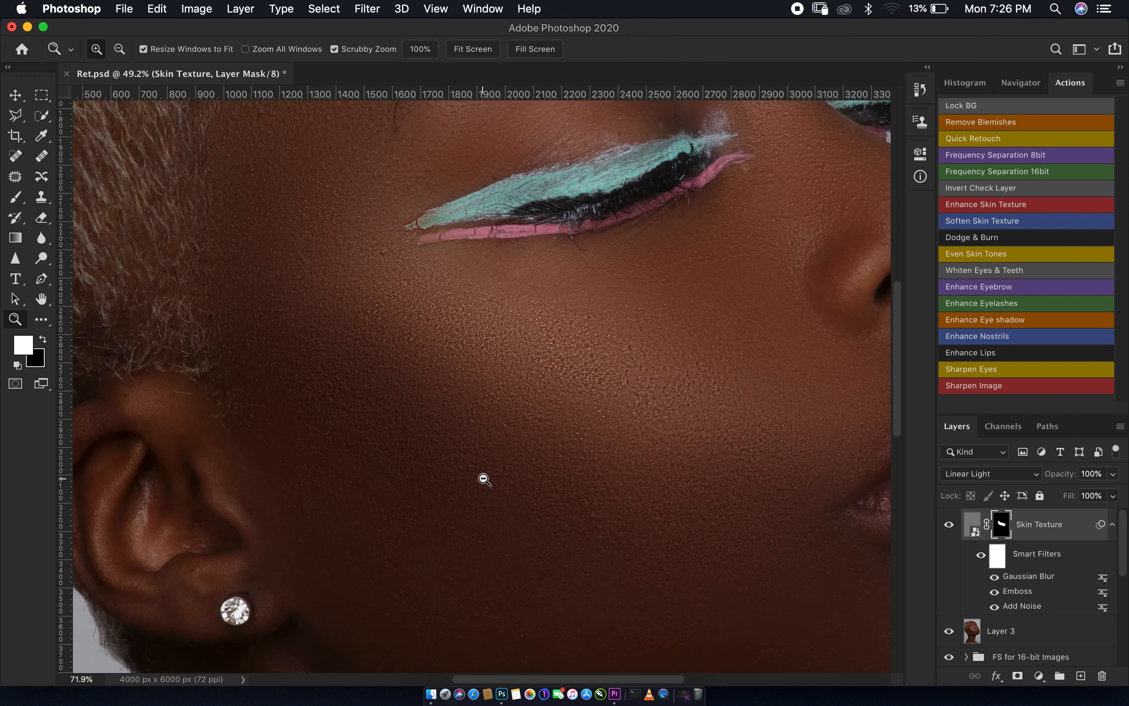
click(946, 525)
click(947, 525)
click(947, 525)
click(948, 525)
drag(462, 463, 710, 457)
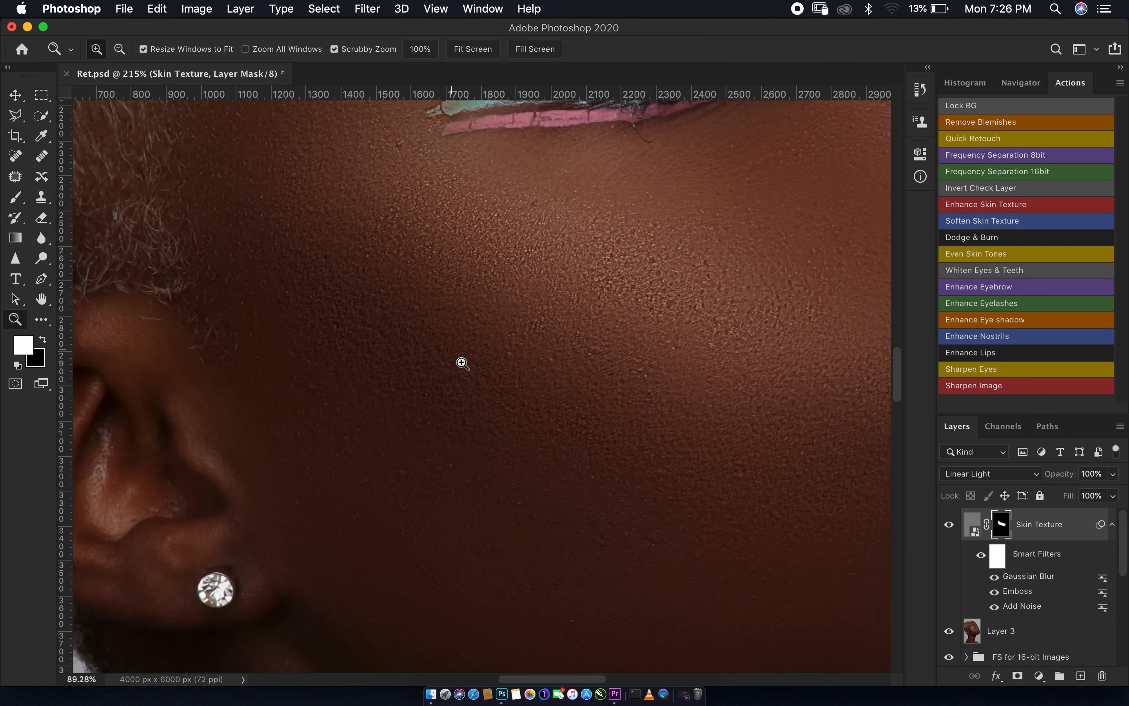
scroll(461, 360, right, 3)
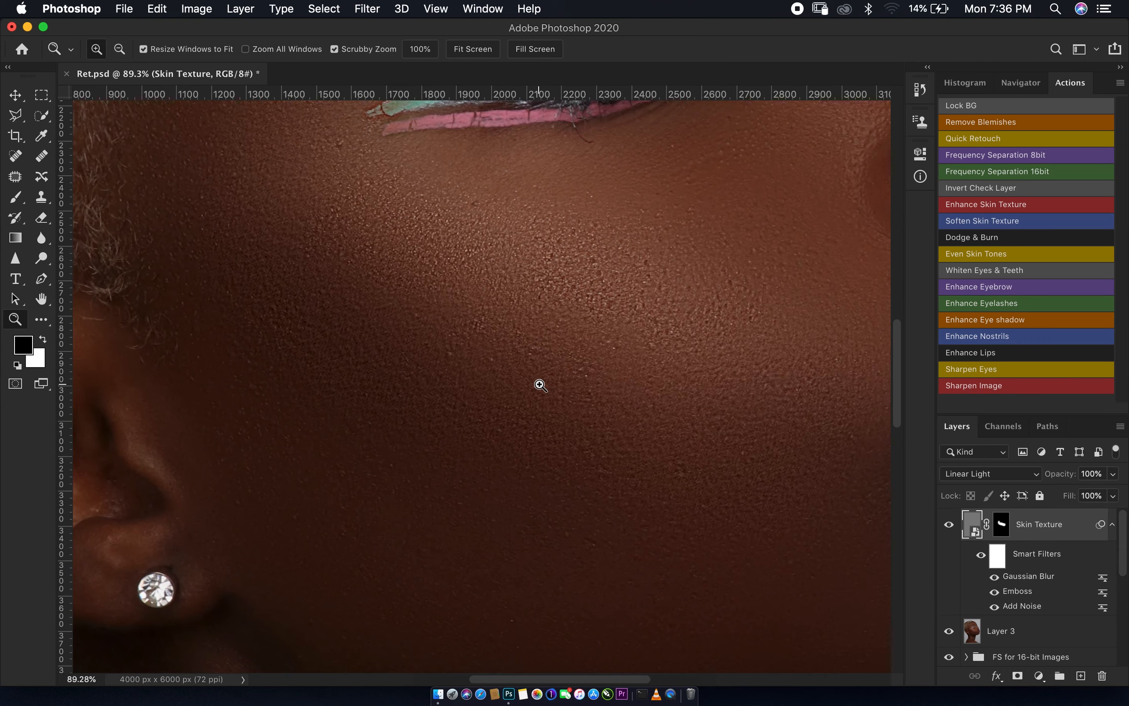
- Compare the retouched face with the original by showing only the Background layer, and restore the visibility of all layers
drag(539, 384, 490, 388)
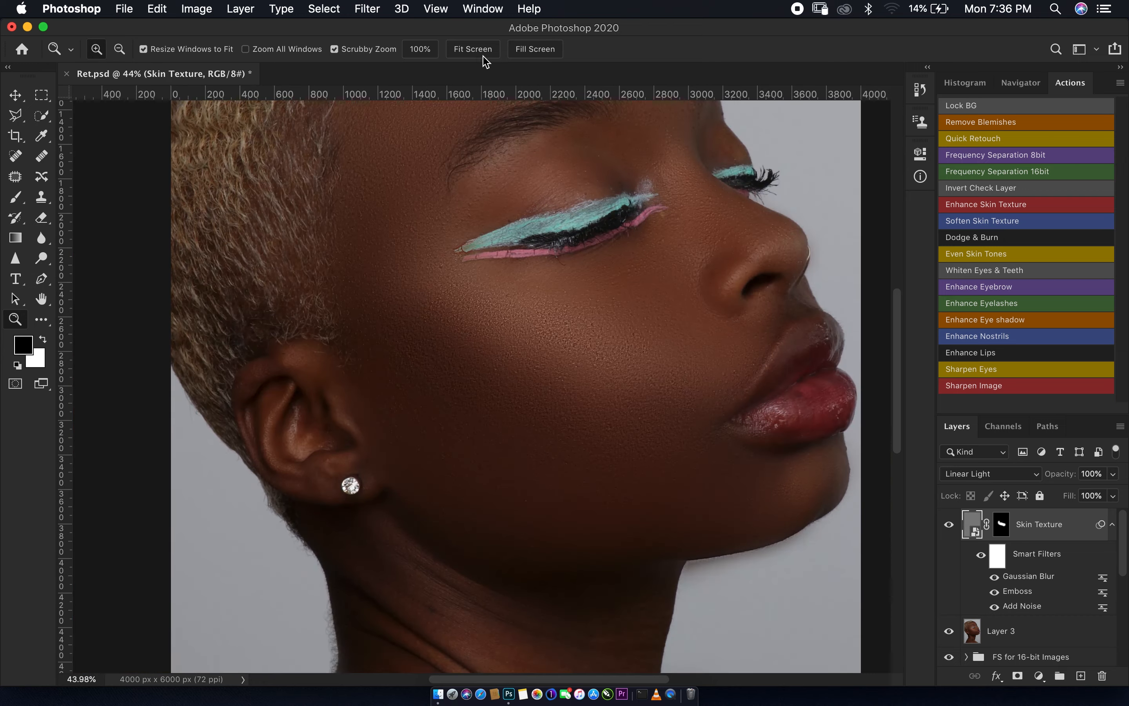
click(473, 49)
drag(504, 271, 541, 277)
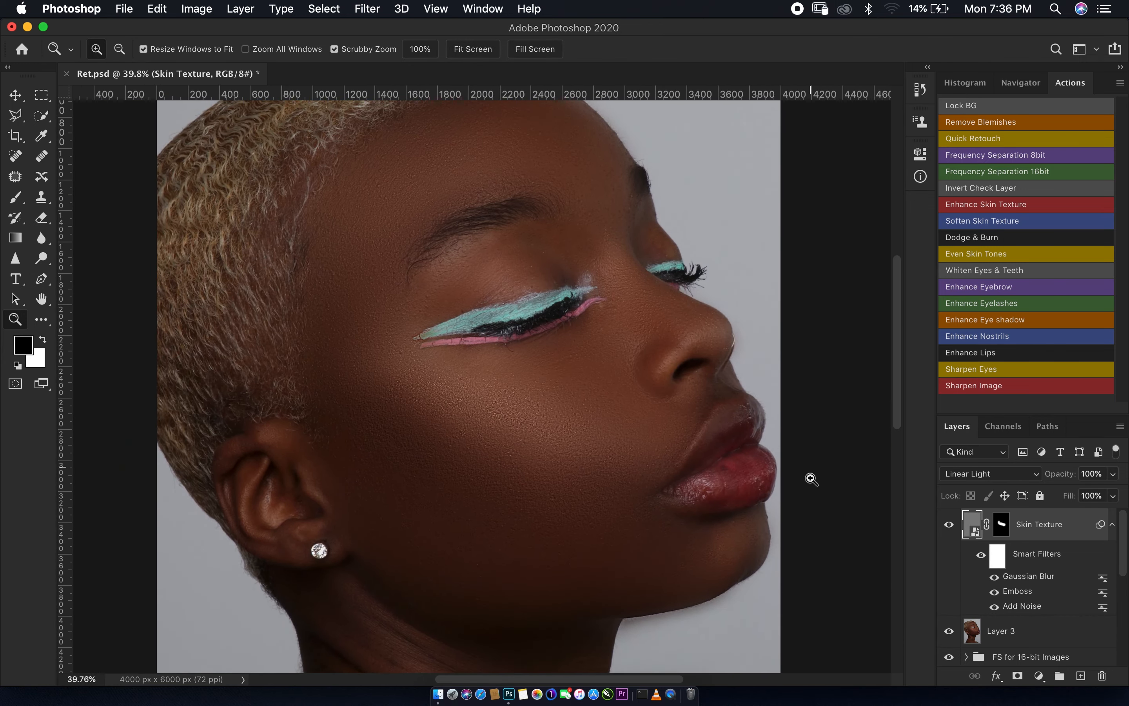
scroll(1026, 639, down, 5)
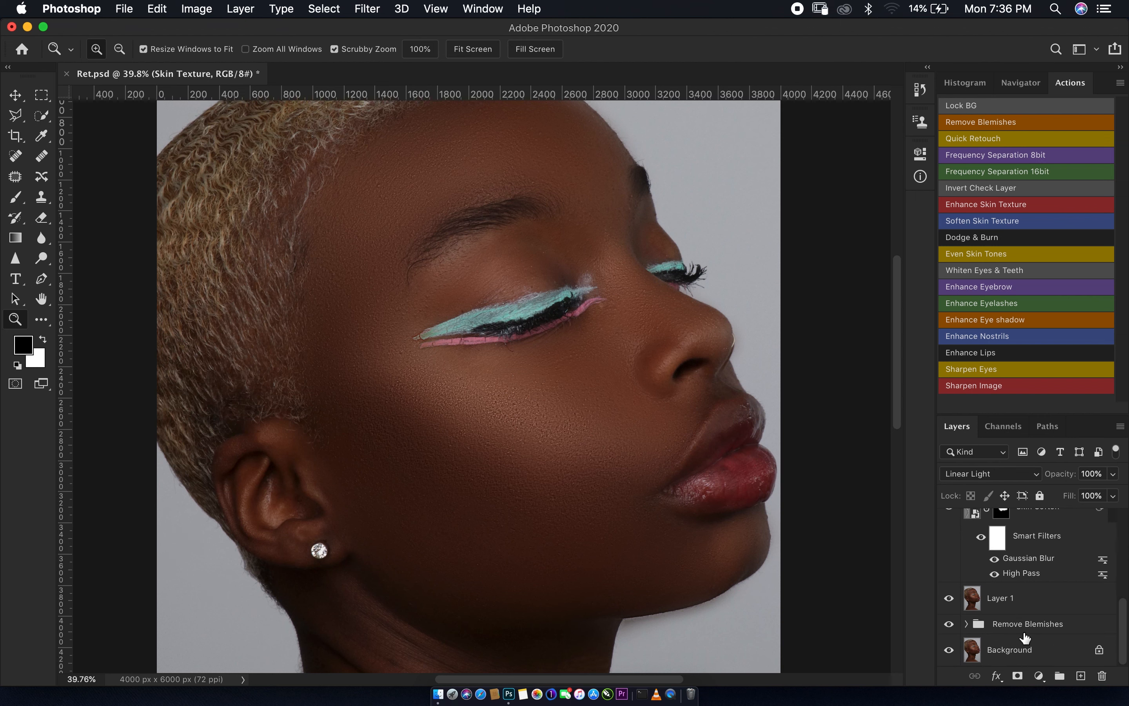
alt+click(949, 652)
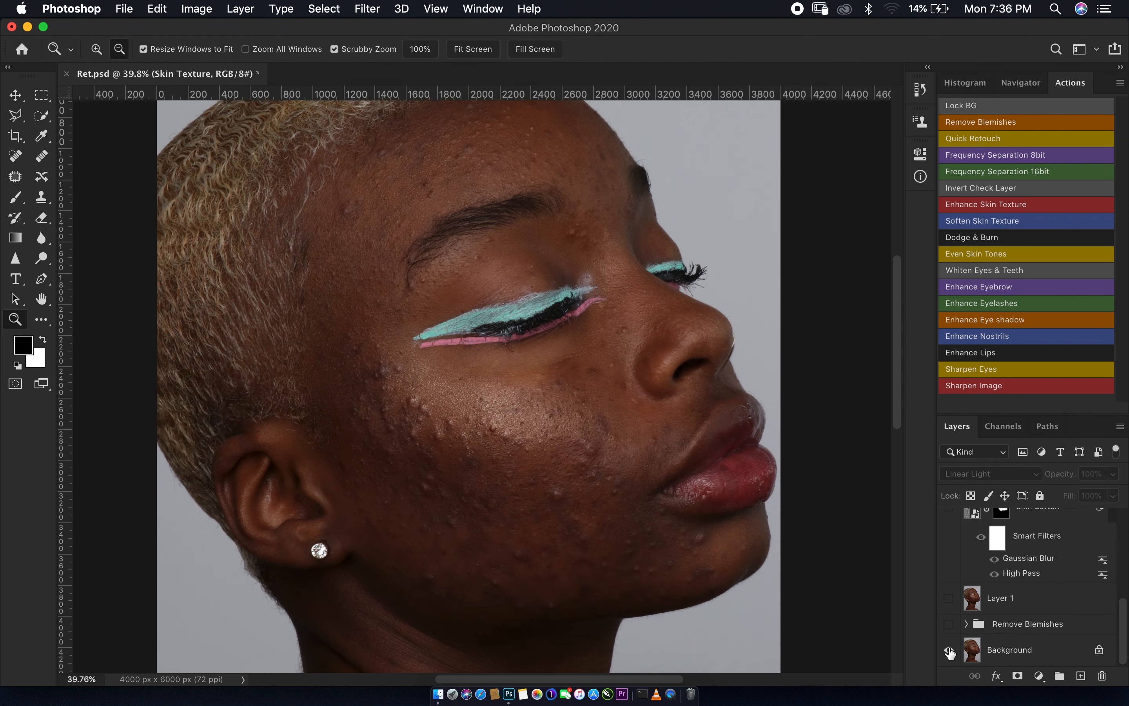
alt+click(949, 652)
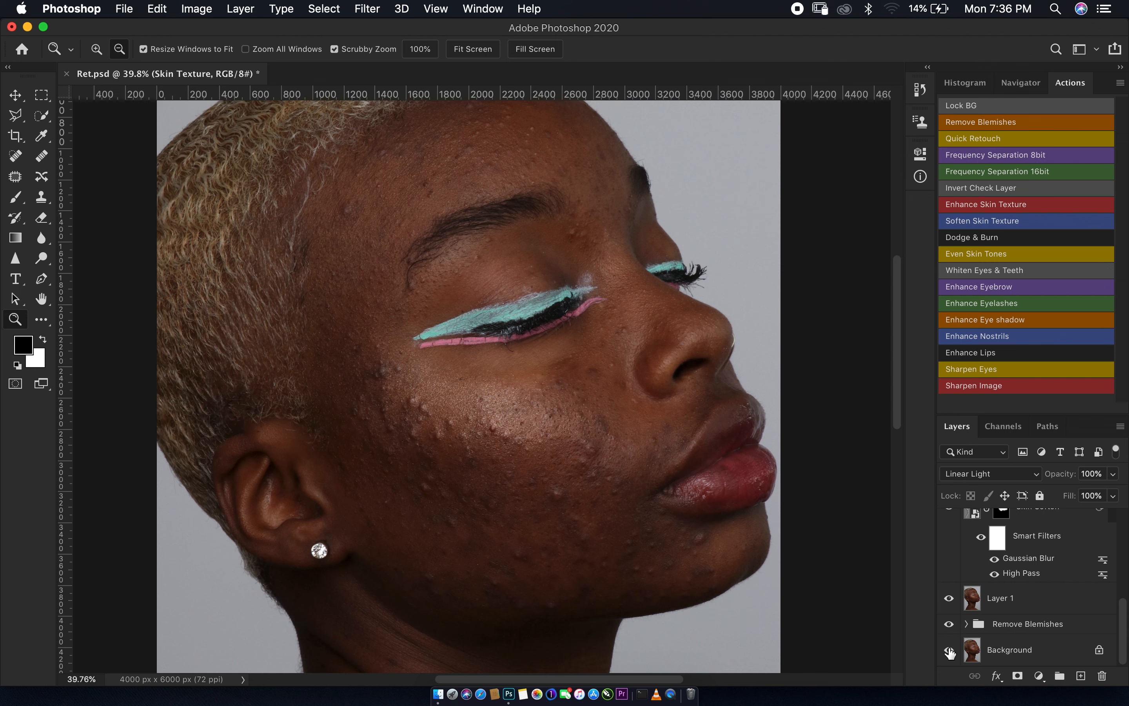